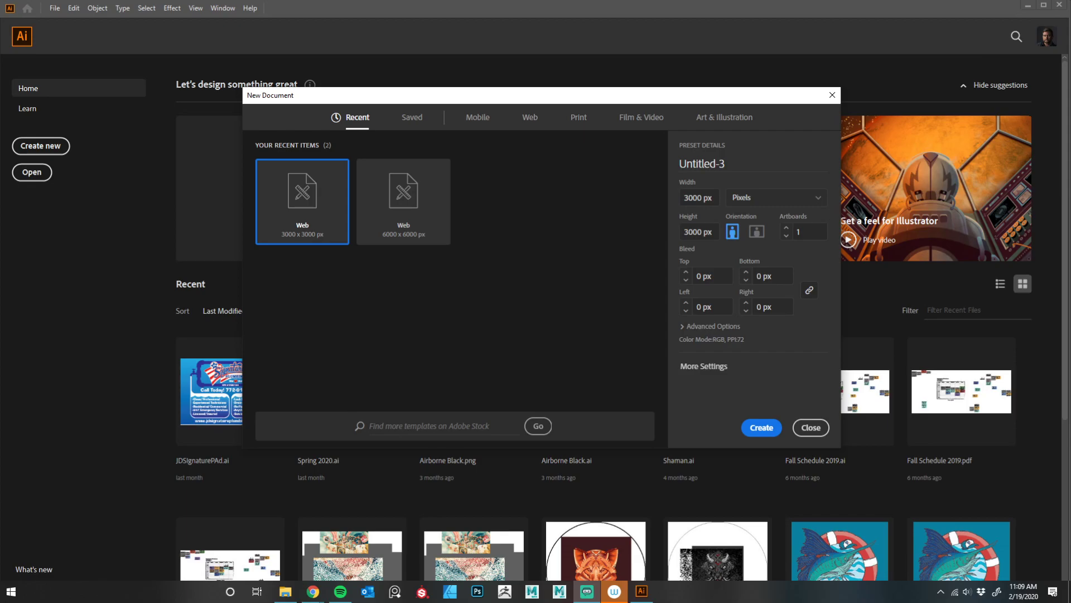
Look over the dagubi YouTube channel page and its uploads, and move the browser window out of the way.
drag(1070, 85, 591, 81)
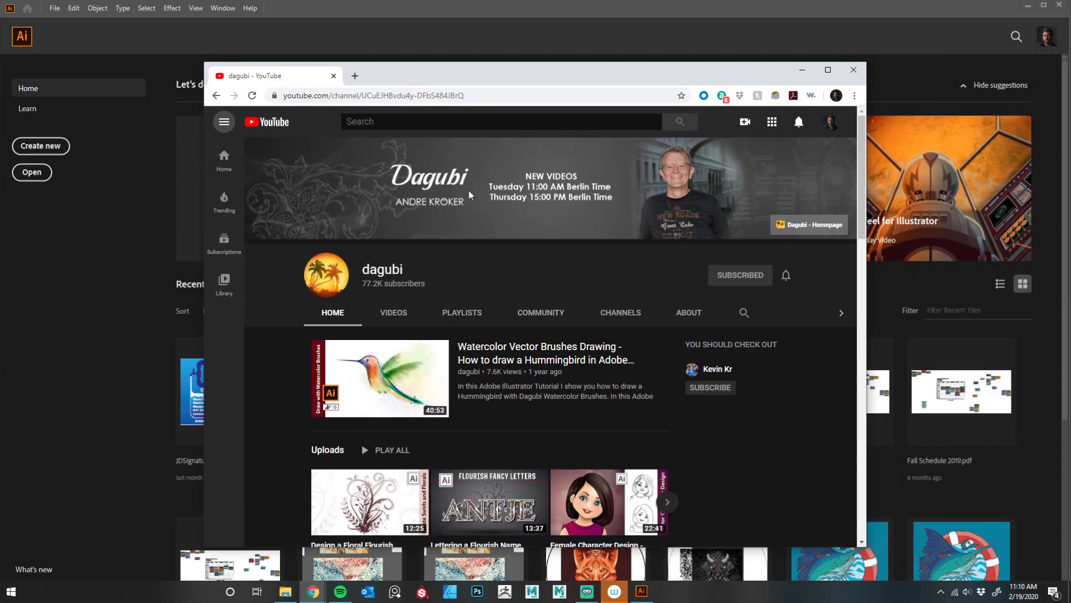
drag(583, 83, 586, 79)
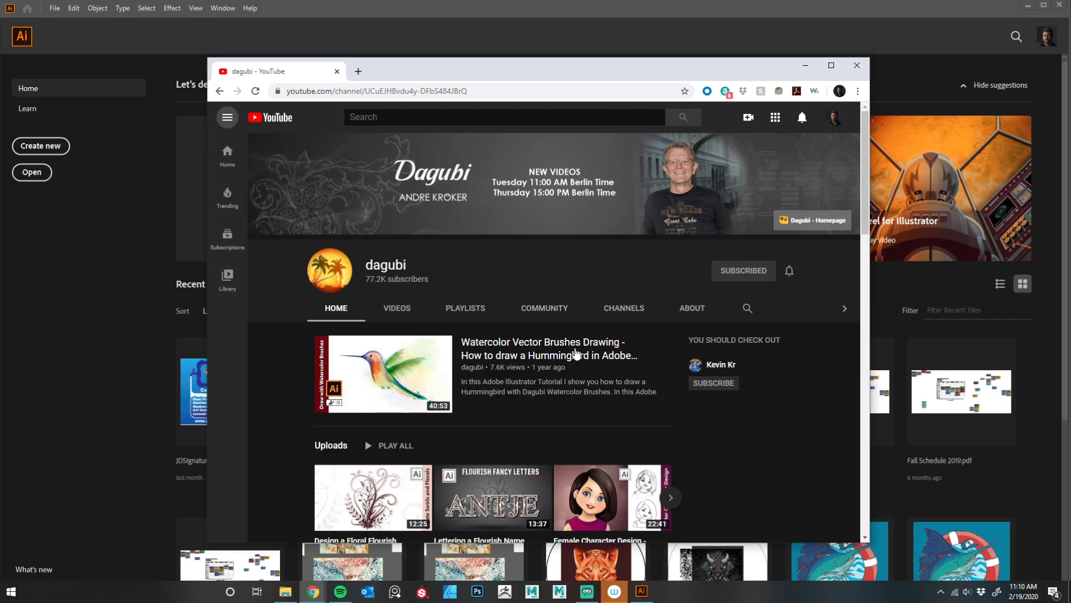
scroll(587, 359, down, 3)
scroll(589, 360, down, 1)
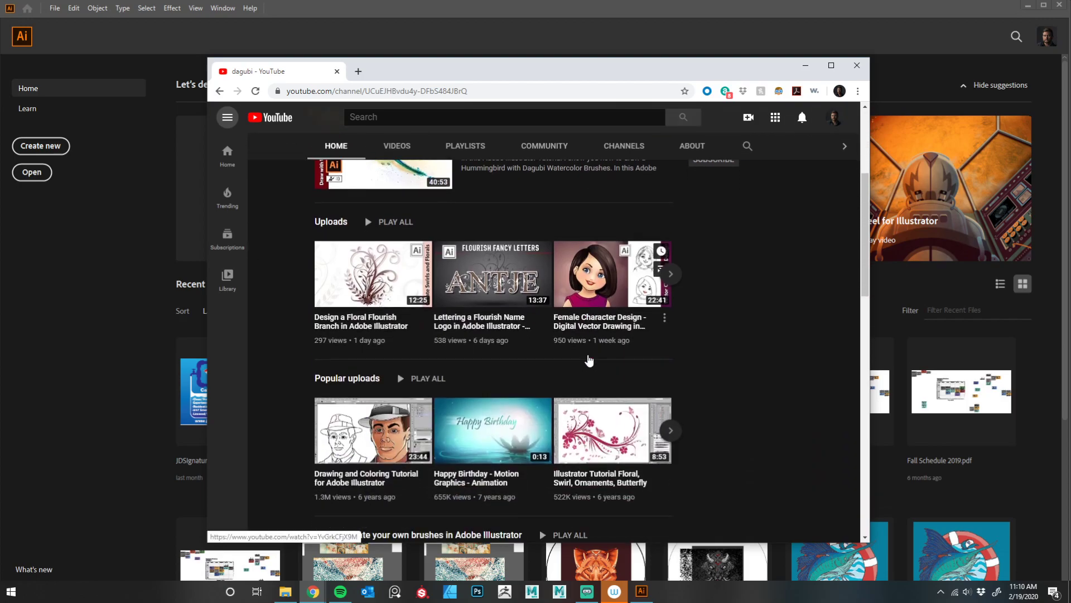
scroll(589, 360, up, 4)
drag(548, 84, 1070, 184)
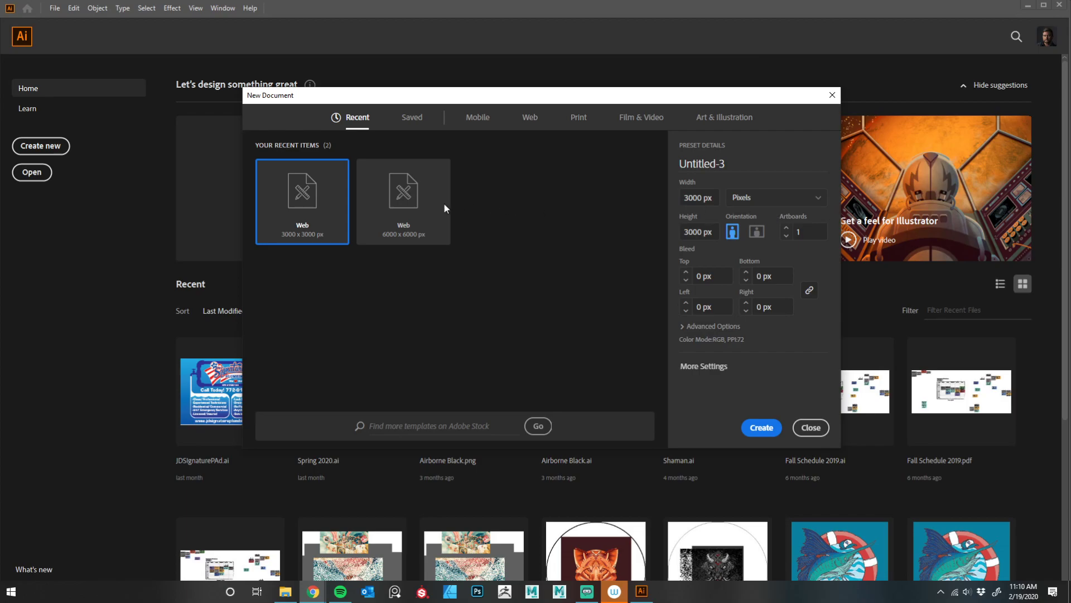
Create a new 3000 x 3000 px RGB document and collapse the Appearance panel covering the canvas.
drag(410, 99, 434, 105)
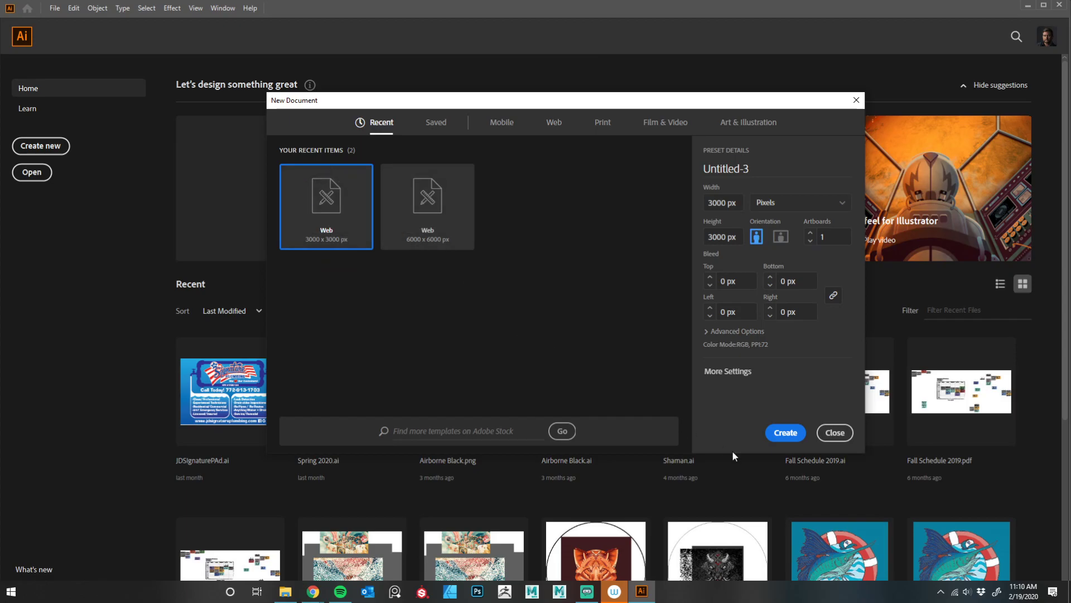
click(785, 431)
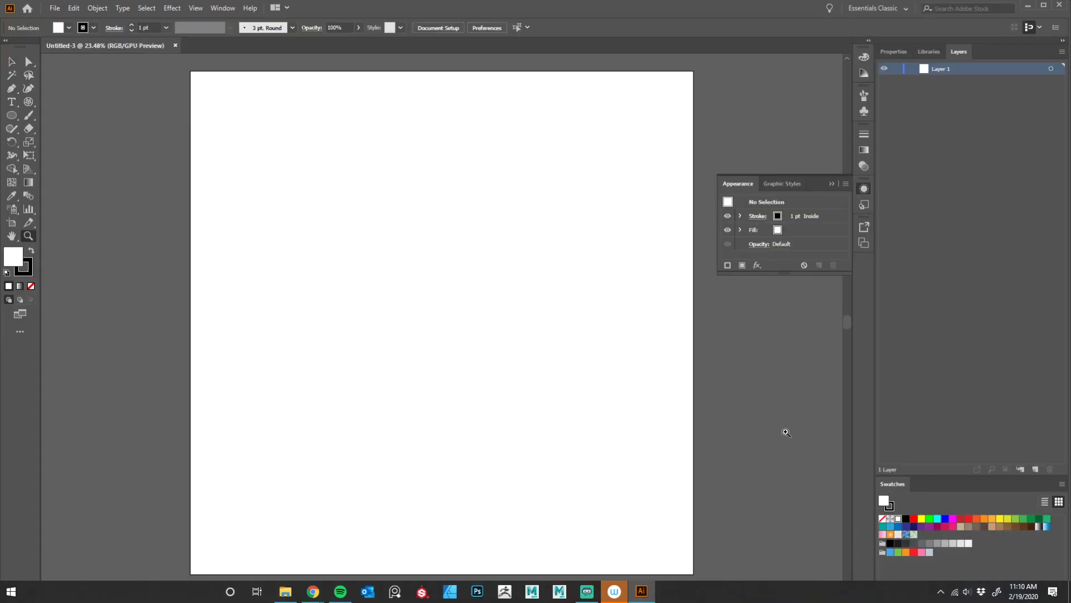
click(832, 185)
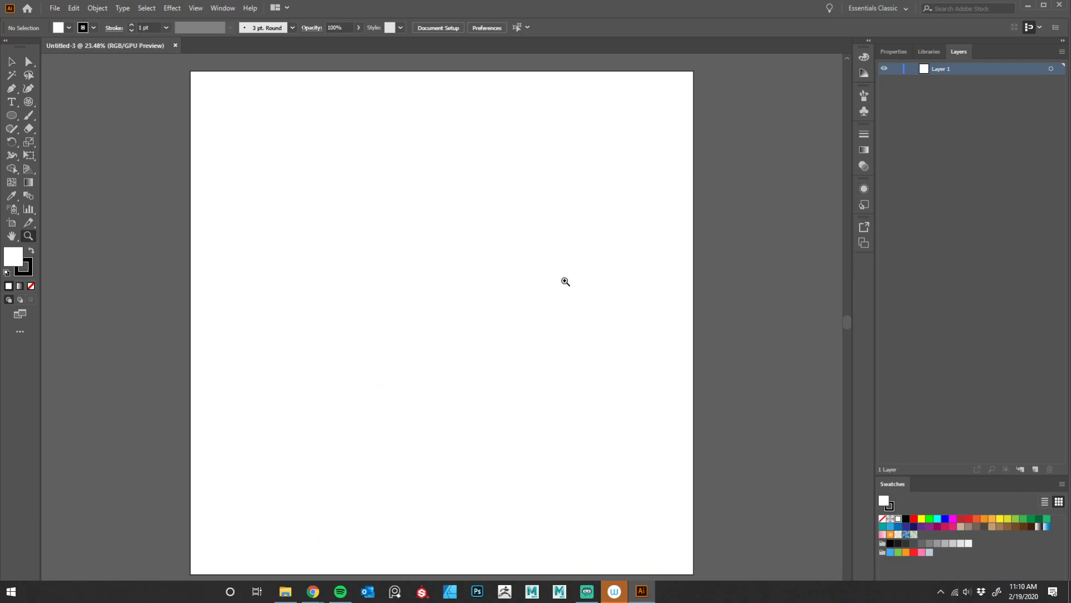
alt+click(500, 270)
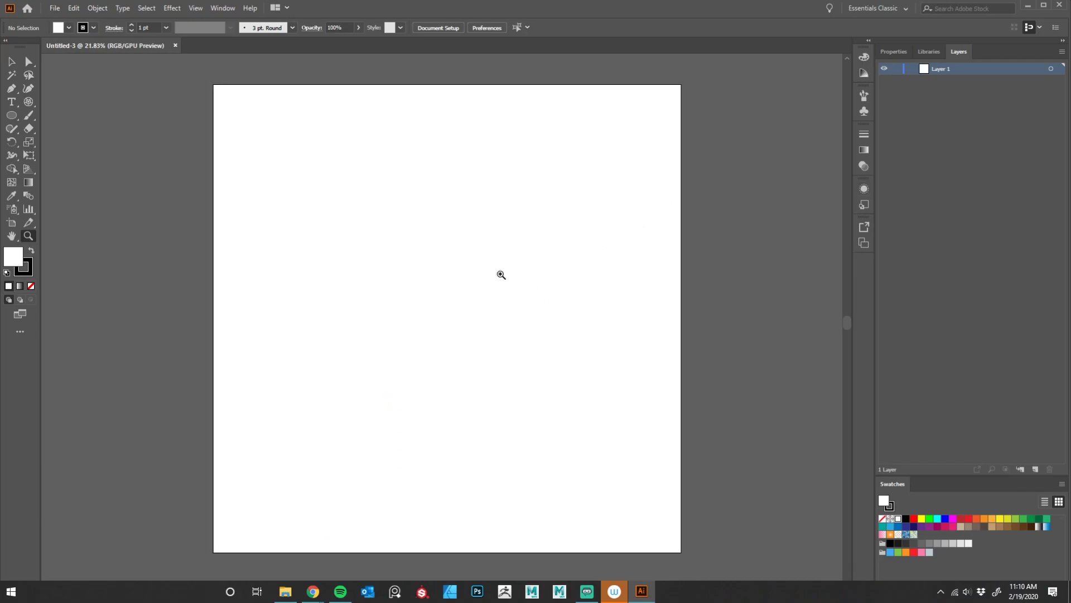
drag(495, 285, 513, 274)
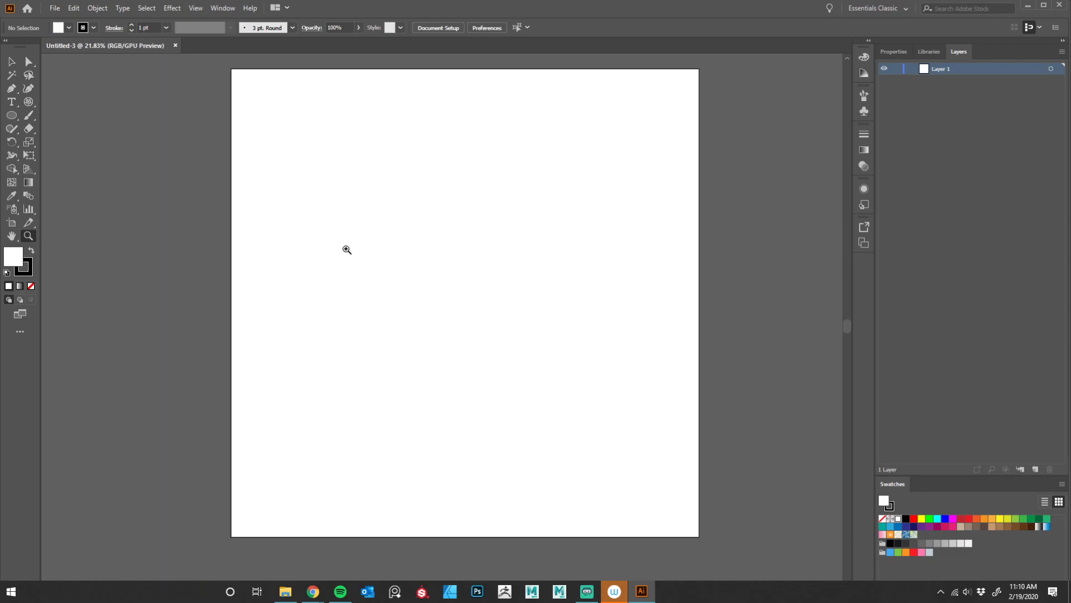
Configure the Polar Grid tool with 0 concentric dividers and 16 radial dividers.
click(27, 106)
double_click(29, 102)
drag(723, 107, 545, 118)
click(509, 282)
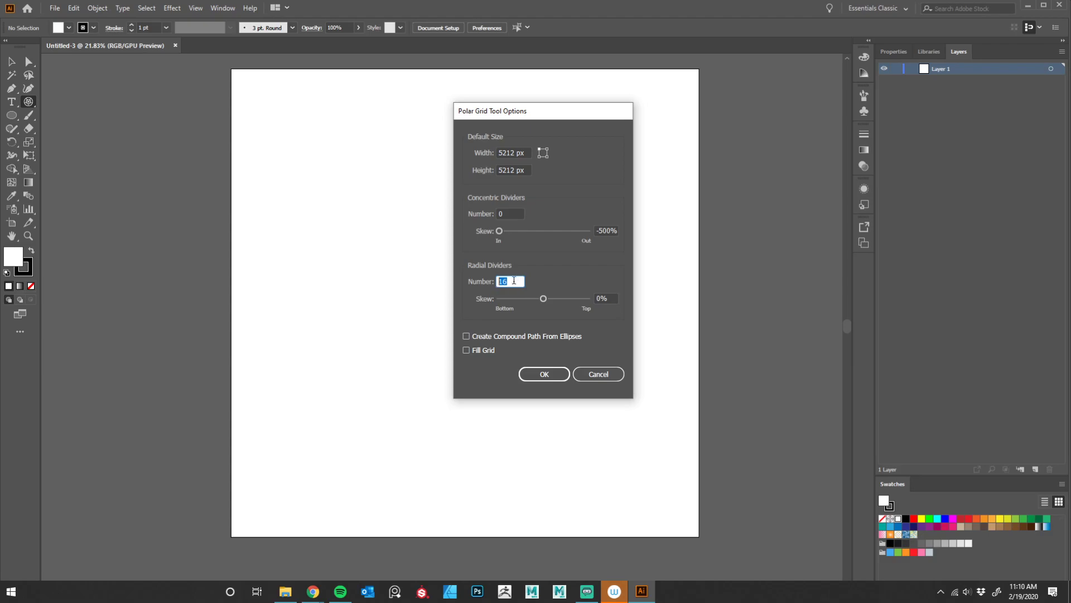
click(514, 281)
double_click(512, 282)
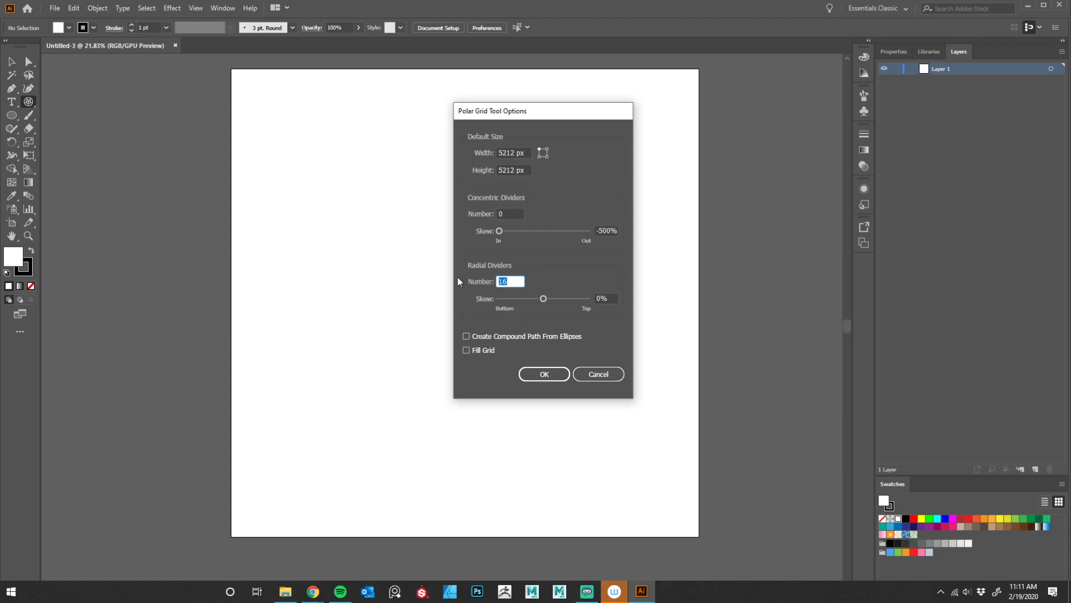
double_click(504, 210)
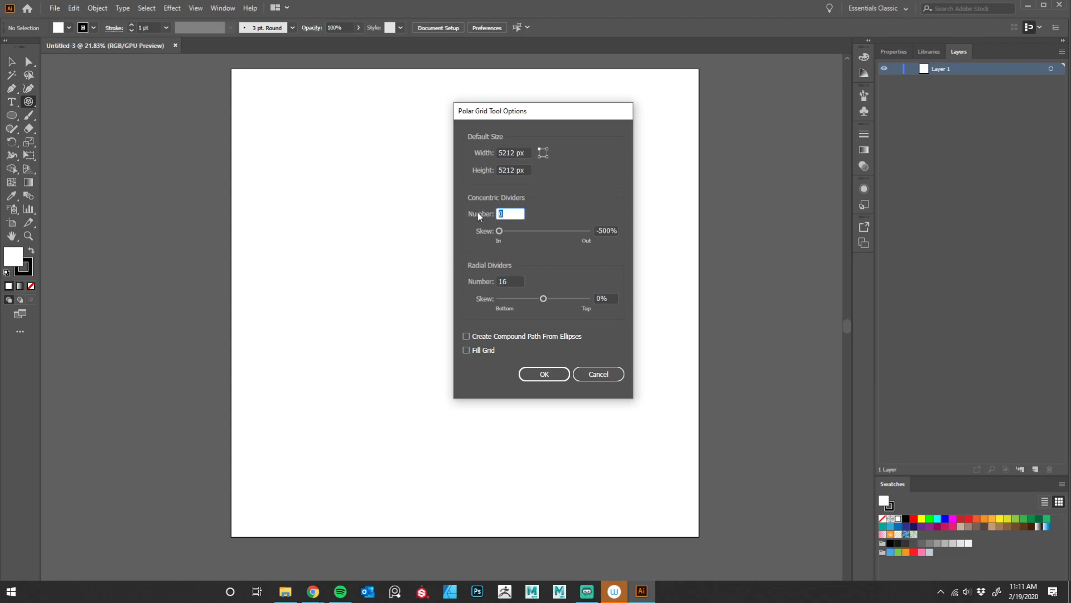
click(545, 374)
Draw a circular polar grid about 5085 px across that extends beyond the artboard on all sides.
key(z)
drag(617, 301, 543, 289)
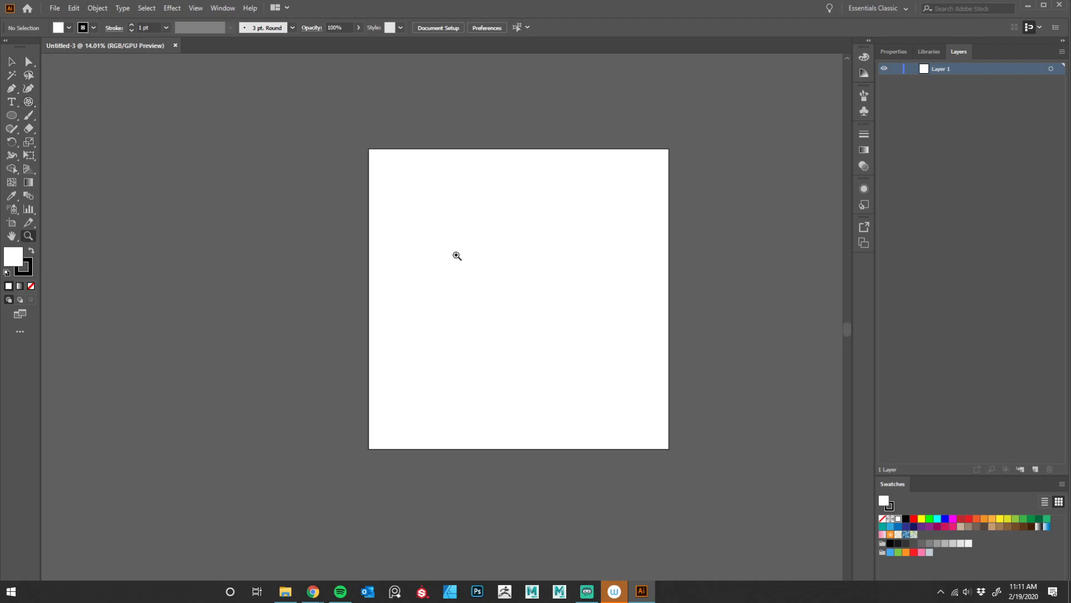
drag(280, 182, 244, 191)
click(28, 101)
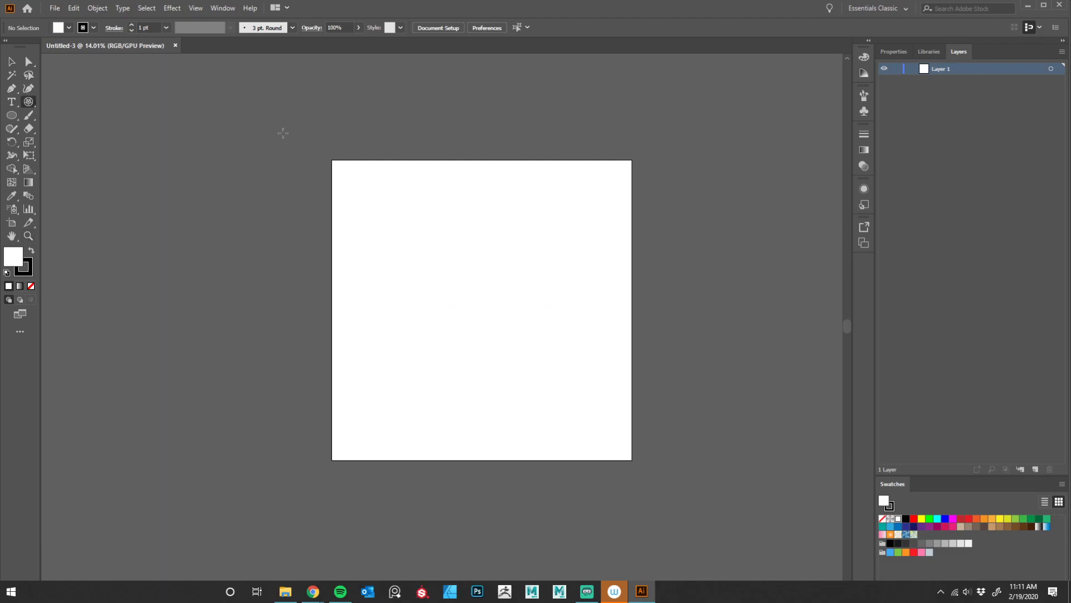
drag(258, 93, 727, 537)
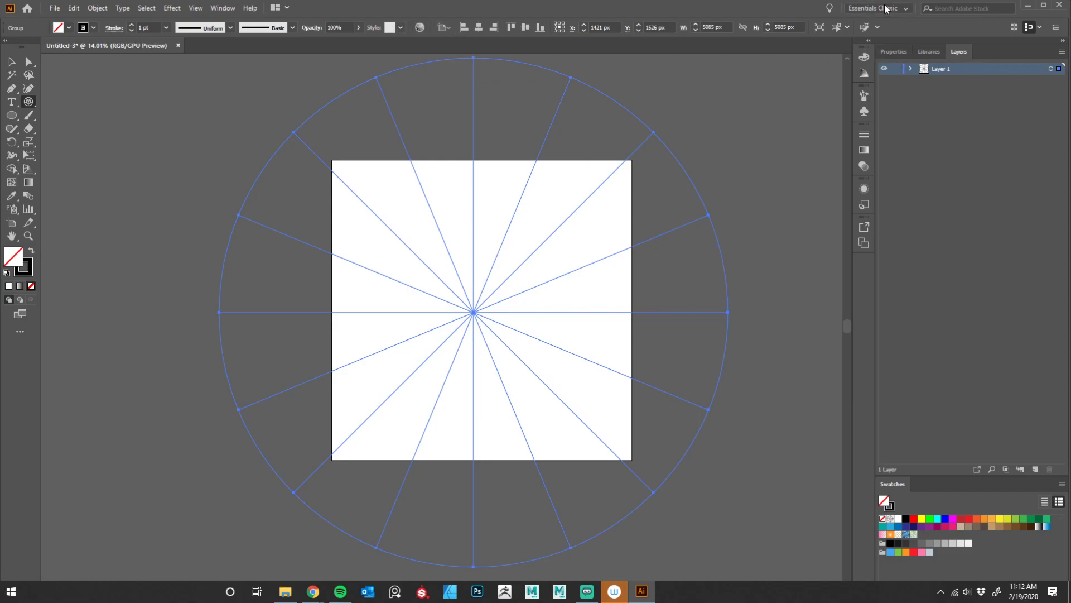
Centre the polar grid horizontally and vertically on the artboard using Align to Artboard.
click(893, 52)
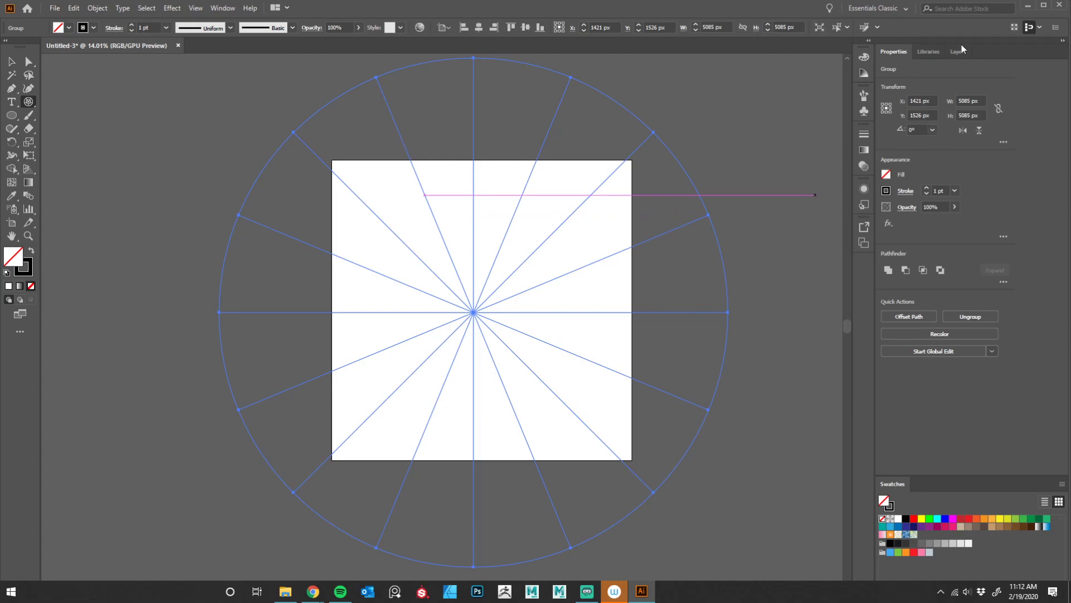
click(222, 8)
click(268, 129)
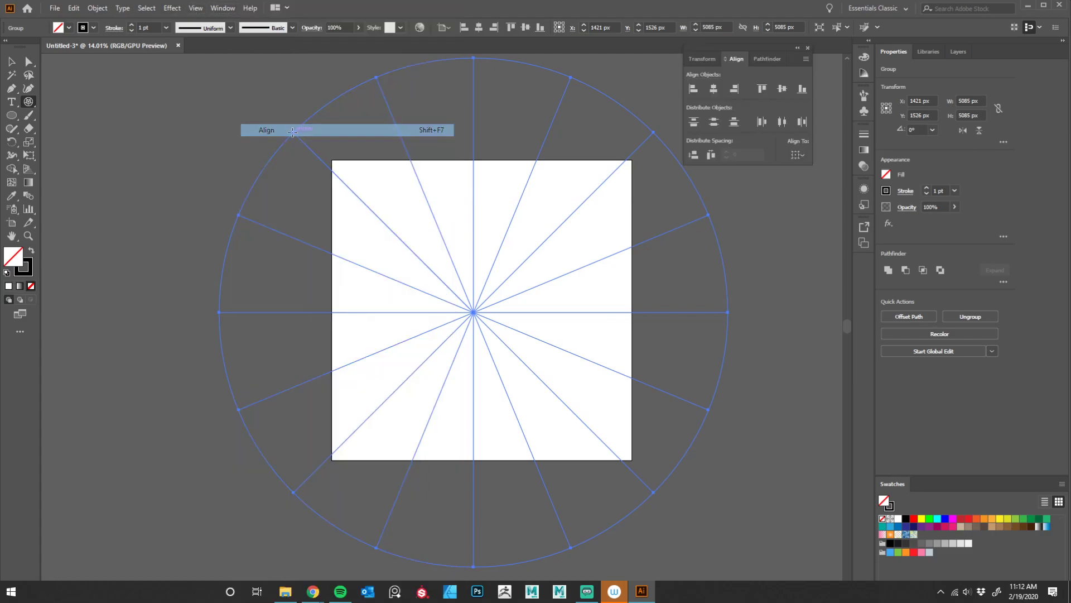
click(798, 155)
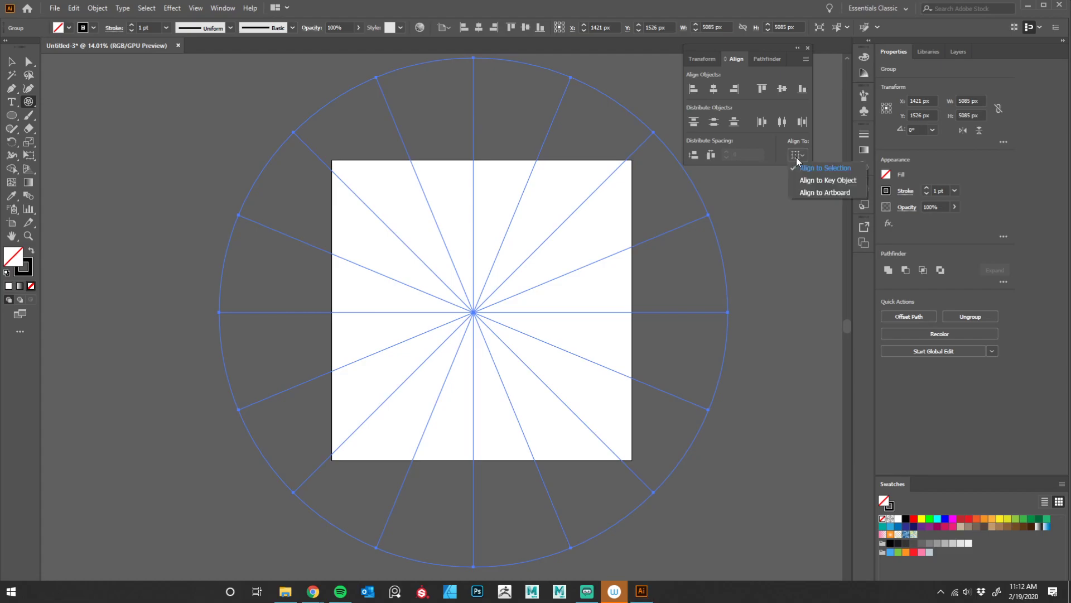
click(811, 193)
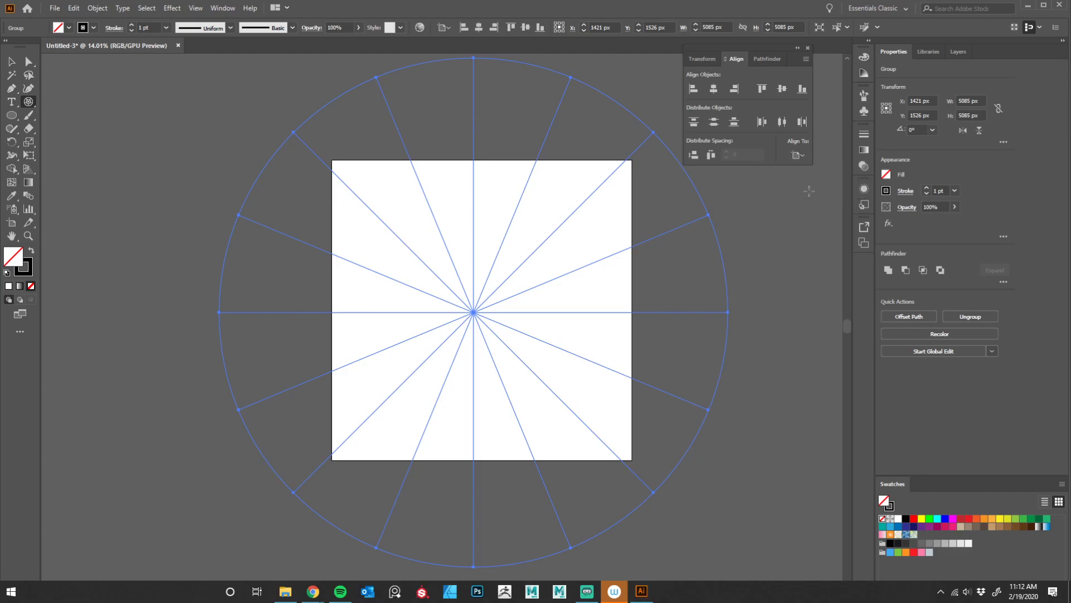
click(714, 91)
click(782, 88)
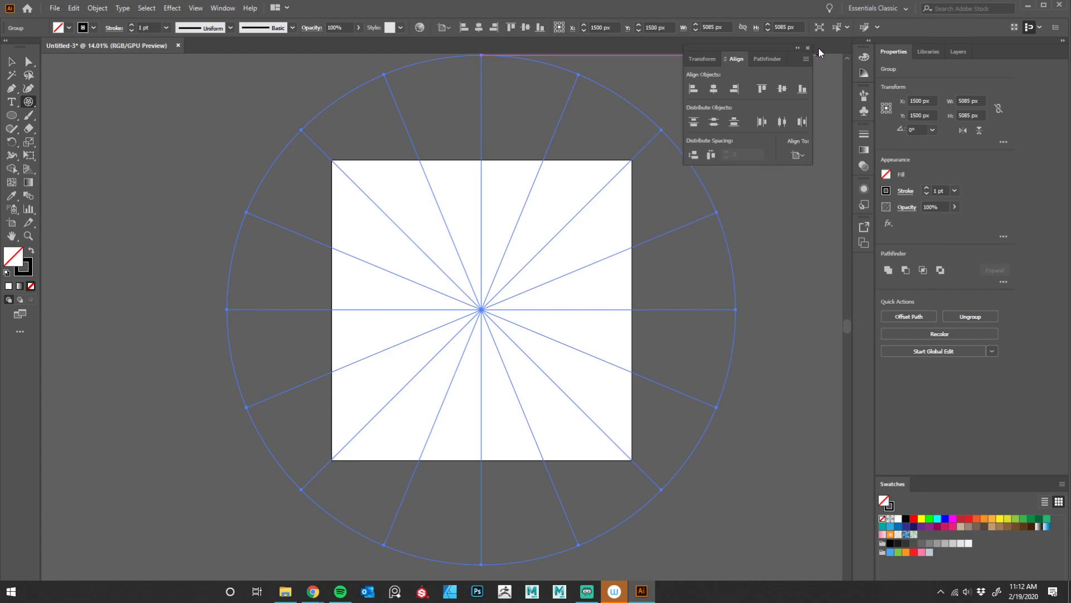
drag(771, 52, 808, 62)
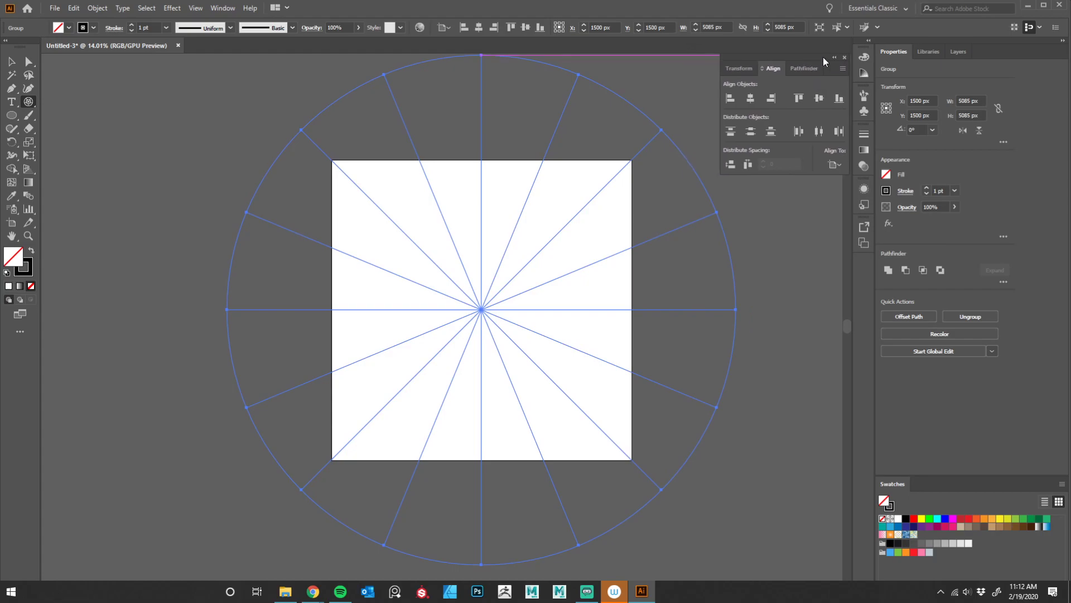
click(845, 58)
Expand Layer 1's nested groups and ungroup the polar grid completely into individual paths.
click(958, 51)
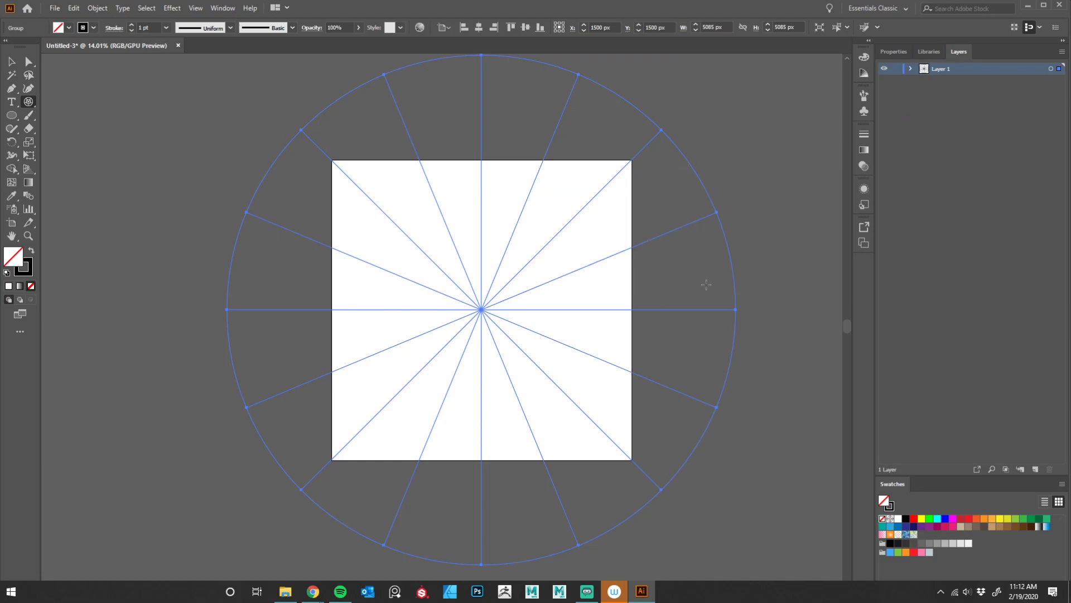
click(911, 68)
click(923, 80)
click(937, 92)
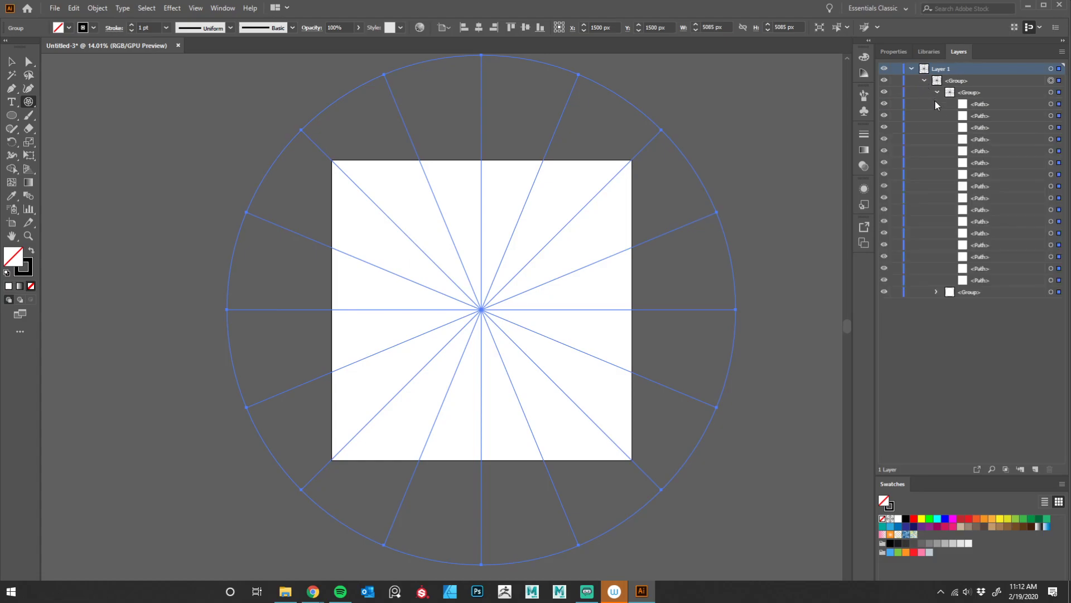
click(936, 292)
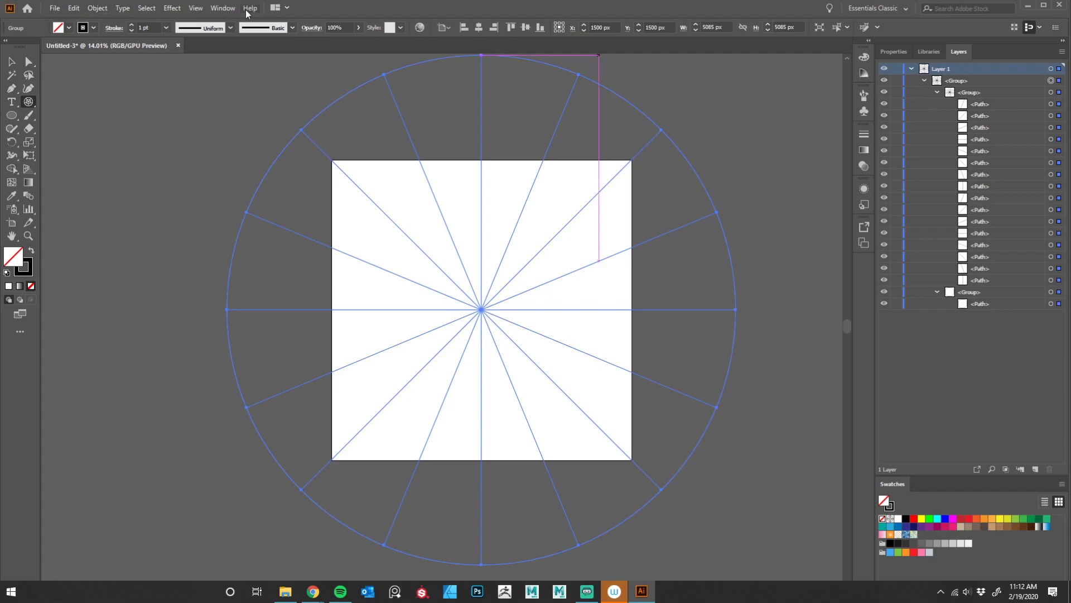
click(97, 9)
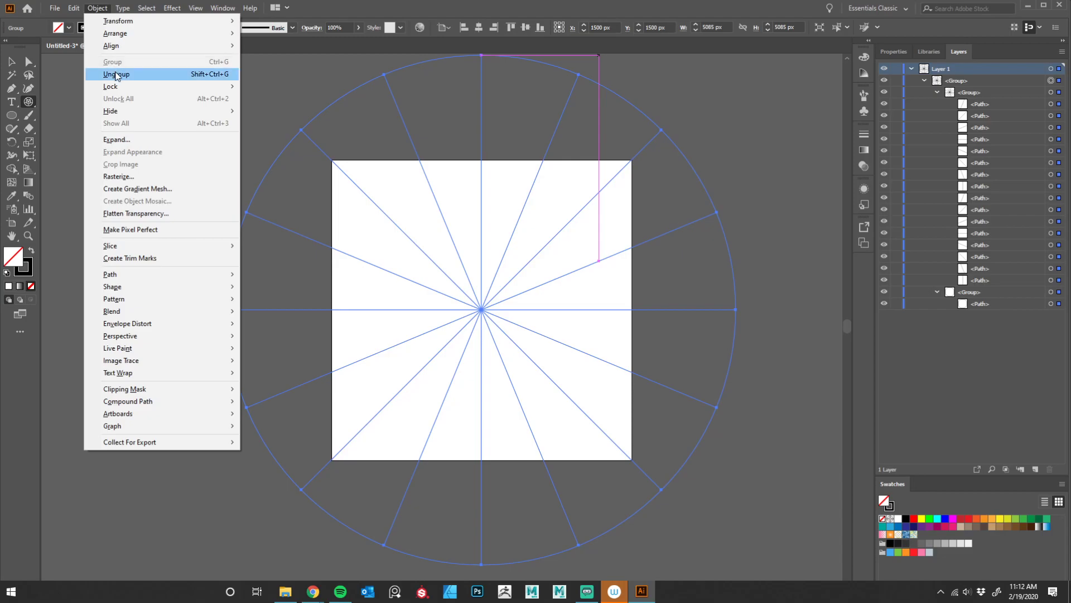
click(117, 75)
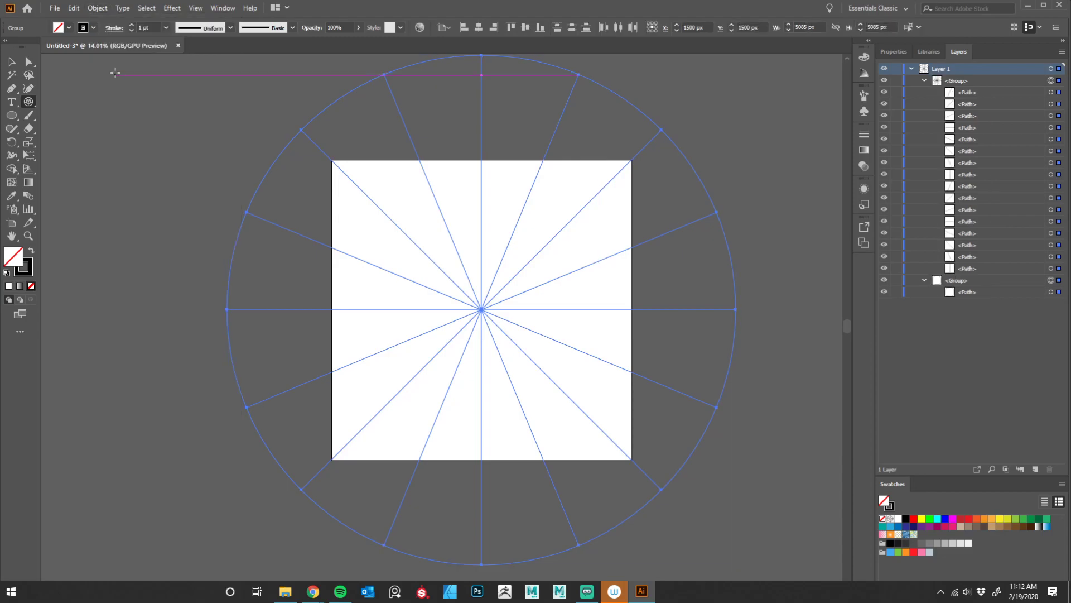
key(ctrl)
key(ctrl+shift+g)
key(ctrl+shift+g)
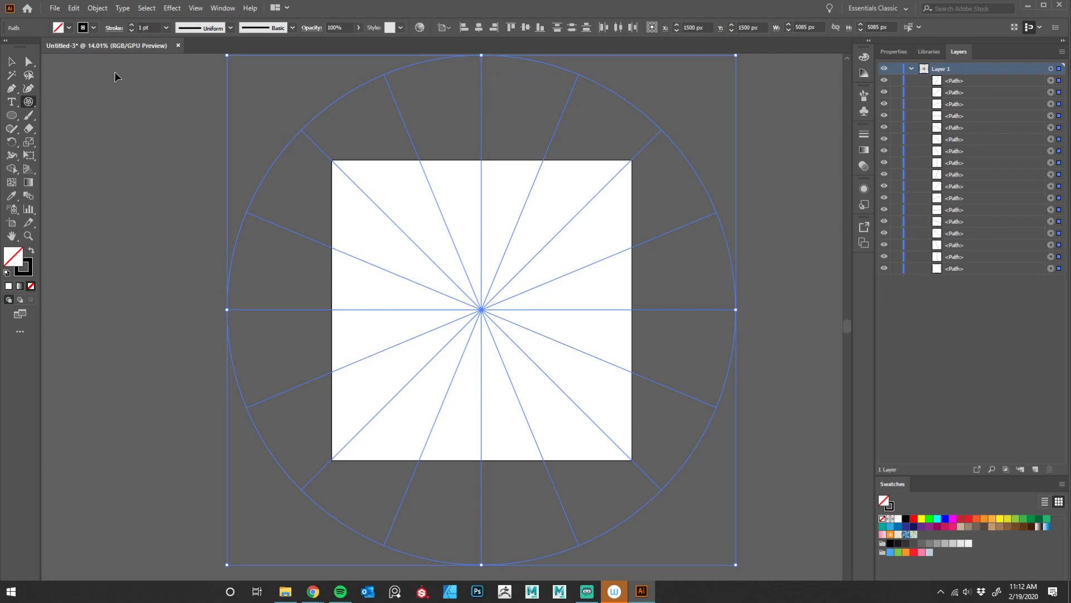
Delete all radial lines except the vertical upper one and its left neighbour, keeping the outer circle.
key(v)
drag(537, 176, 390, 202)
key(Delete)
key(Delete)
key(Delete)
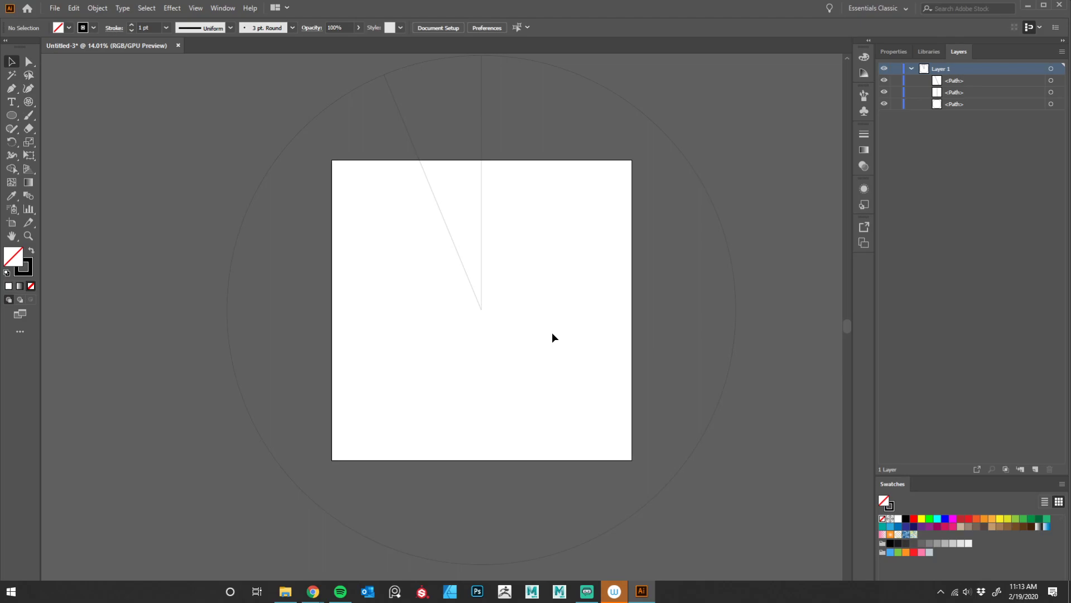
Set the stroke weight of the circle and both remaining lines to 12 pt.
key(ctrl+a)
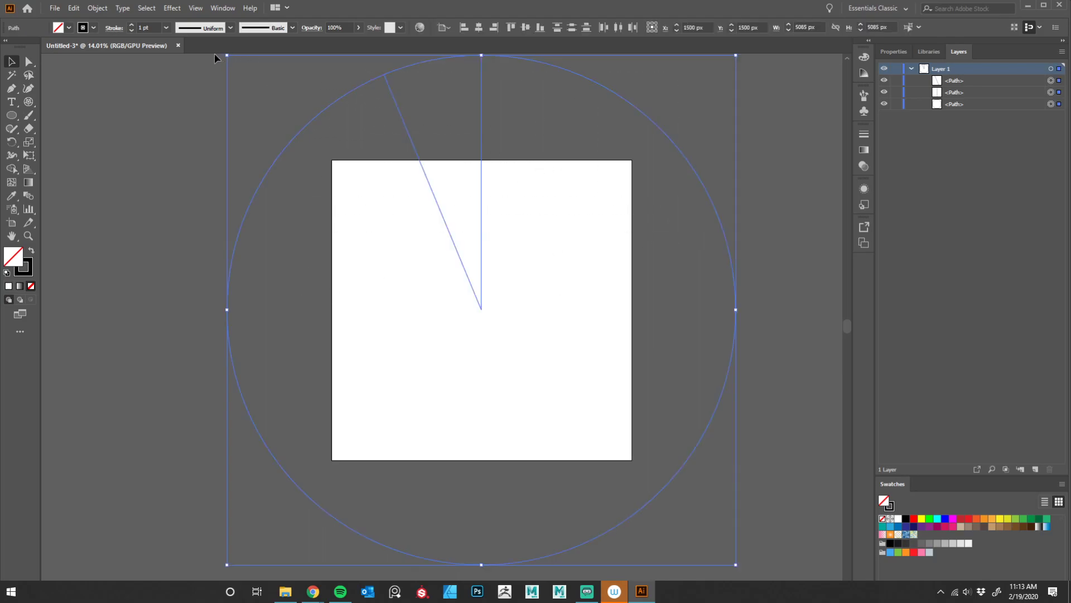
click(132, 23)
click(132, 23)
click(133, 23)
click(132, 23)
click(132, 22)
click(132, 22)
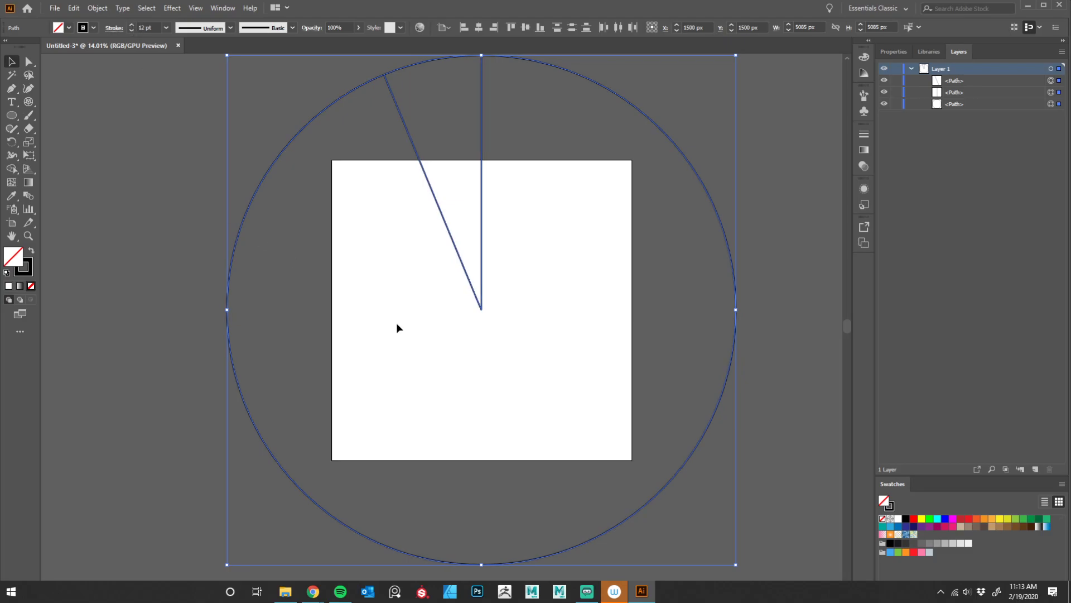
click(563, 370)
Join the two radial lines at their shared centre anchor points into one path.
drag(574, 298, 580, 320)
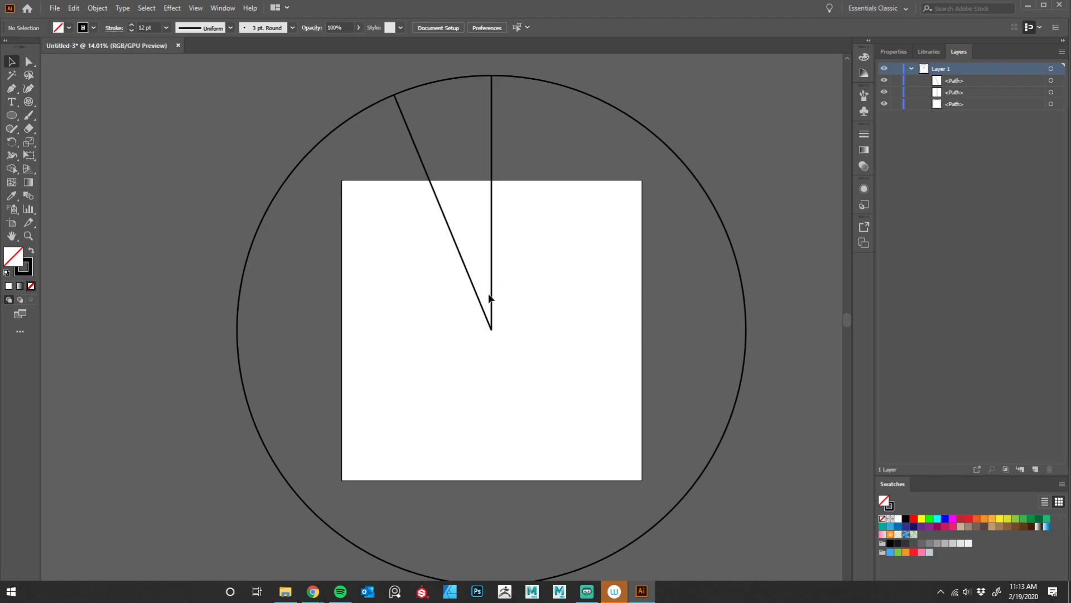
key(a)
drag(468, 380, 536, 318)
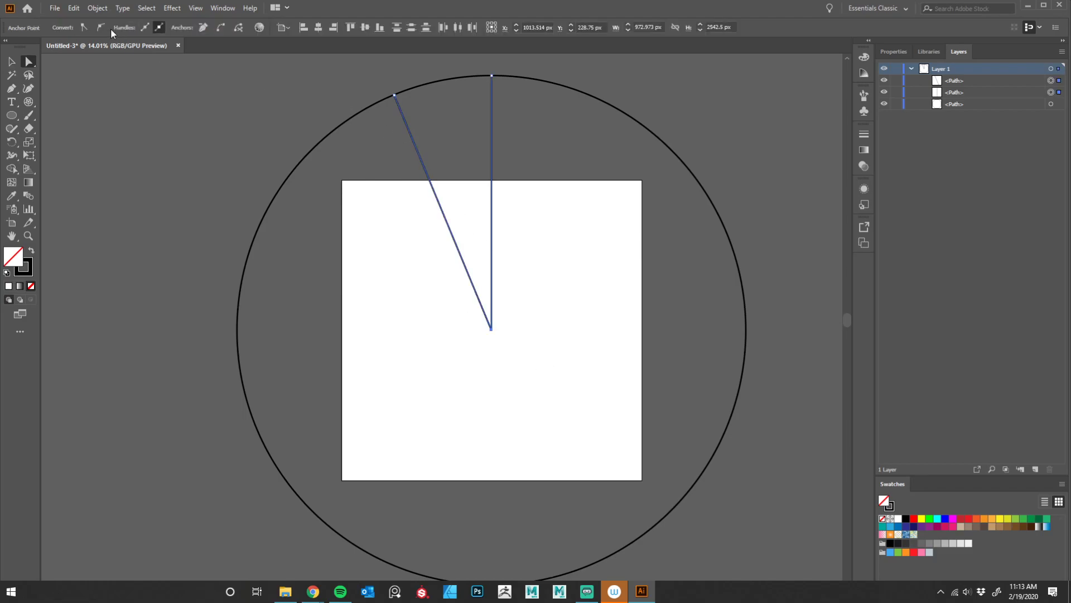
click(99, 8)
mouse_move(157, 276)
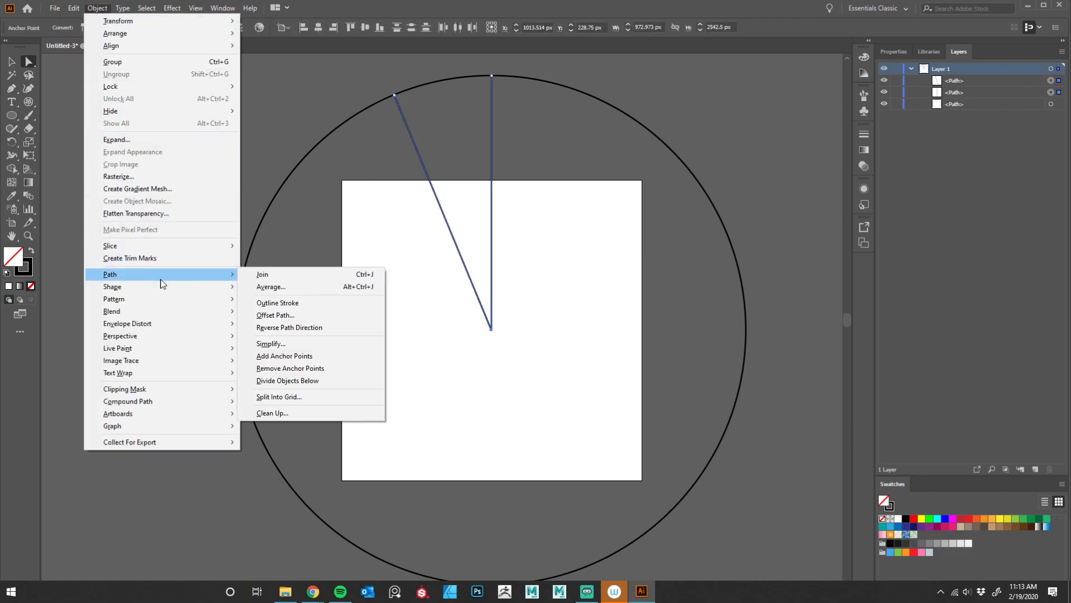
click(270, 278)
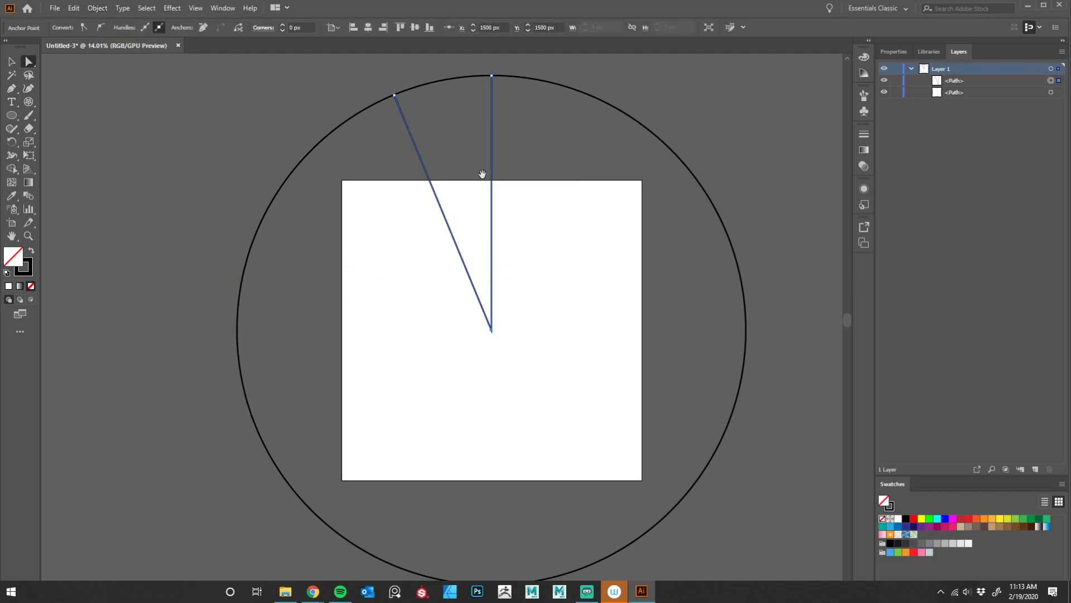
Close the wedge with the Pen tool by drawing a straight segment between the outer ends of its two radial lines.
drag(490, 172, 506, 279)
key(z)
click(448, 265)
scroll(502, 240, up, 3)
click(471, 277)
click(11, 89)
click(274, 214)
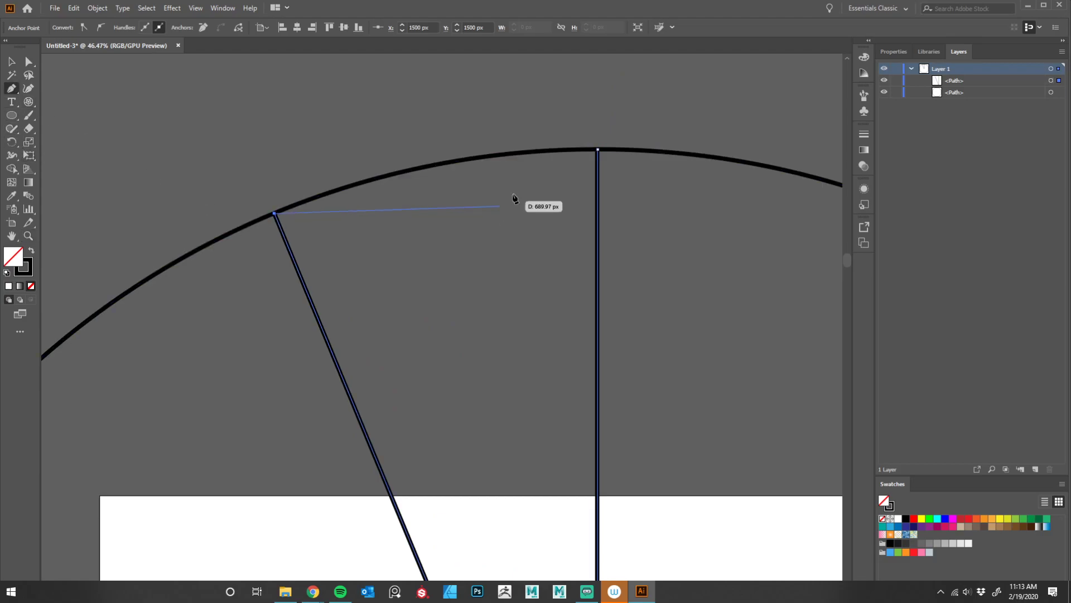
click(597, 150)
scroll(547, 318, down, 4)
key(z)
scroll(541, 326, down, 5)
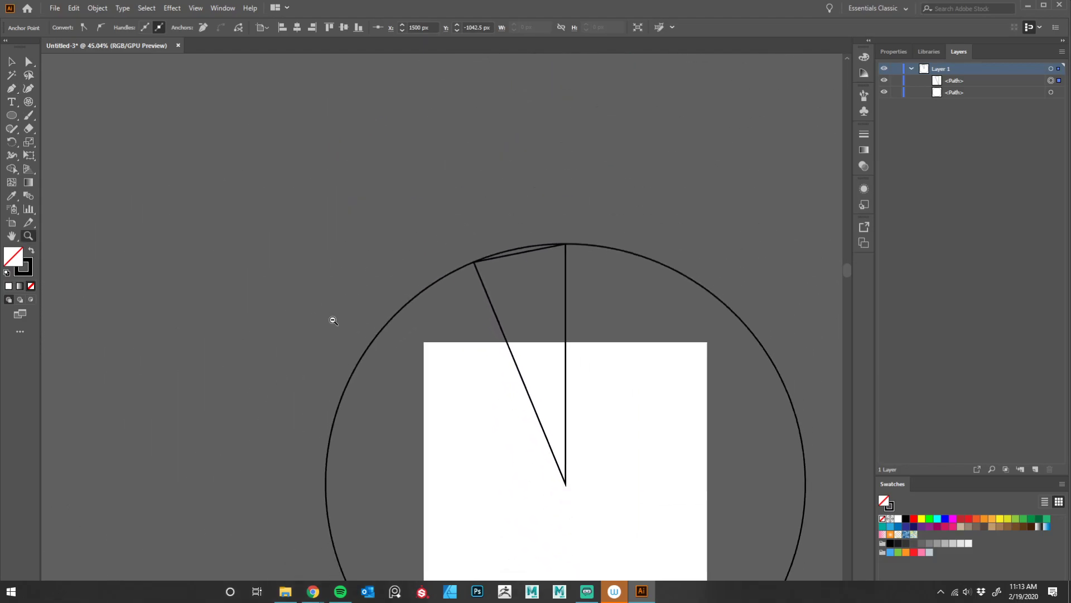
scroll(555, 318, down, 2)
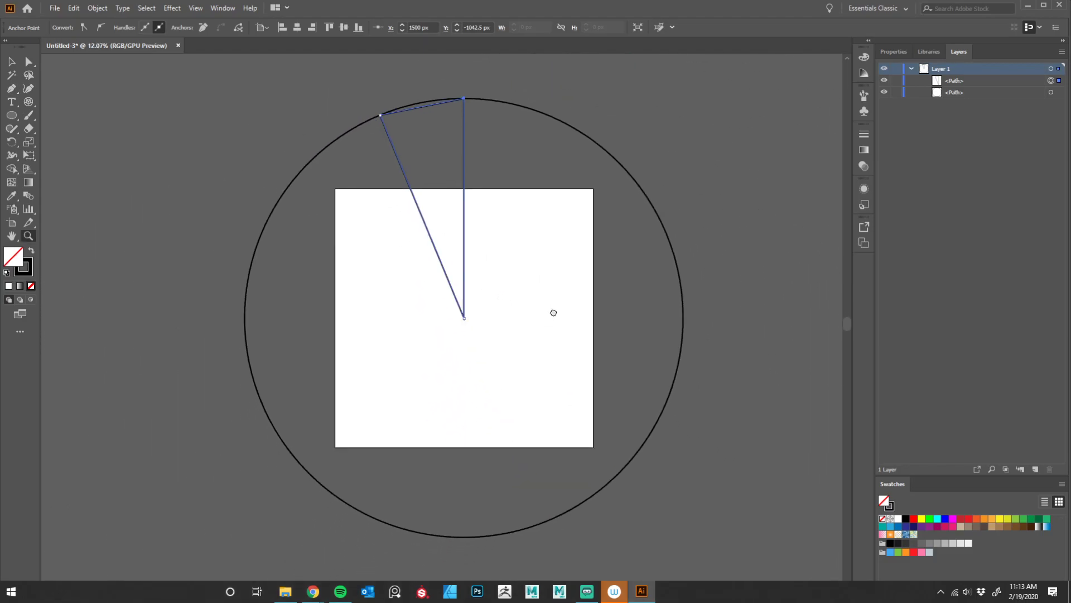
scroll(529, 323, up, 1)
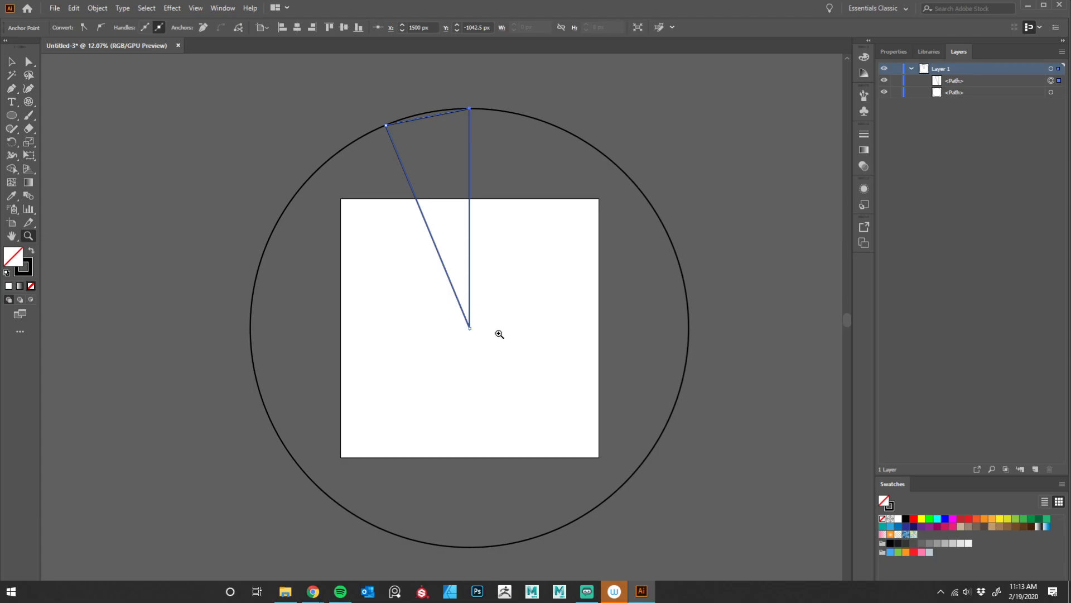
Rename Layer 1 as Mandala Apearance.
double_click(943, 68)
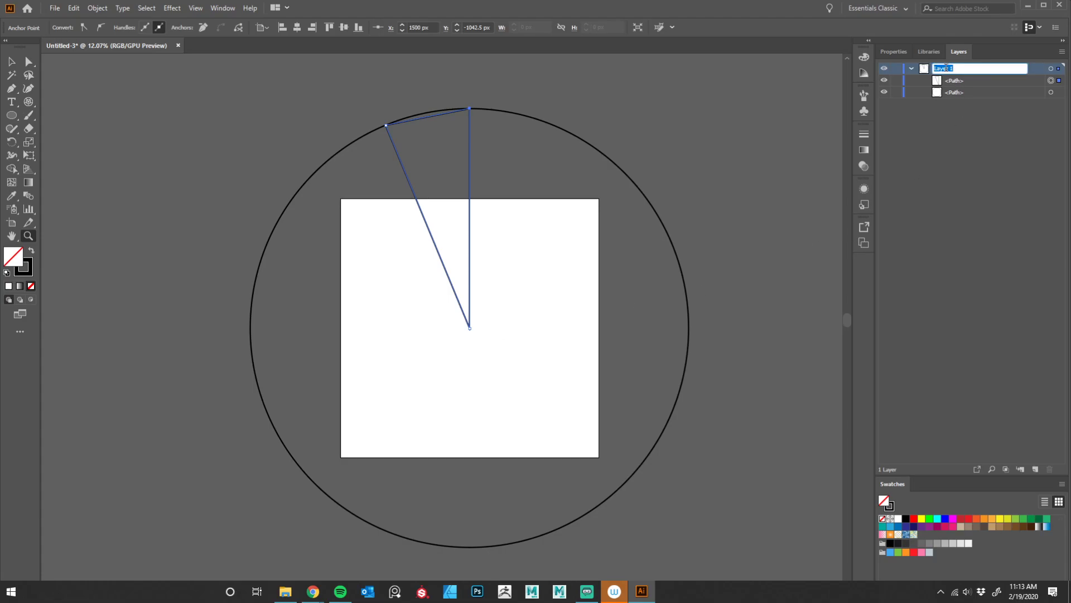
text(Mandala)
text( Apes)
text(rance)
key(Return)
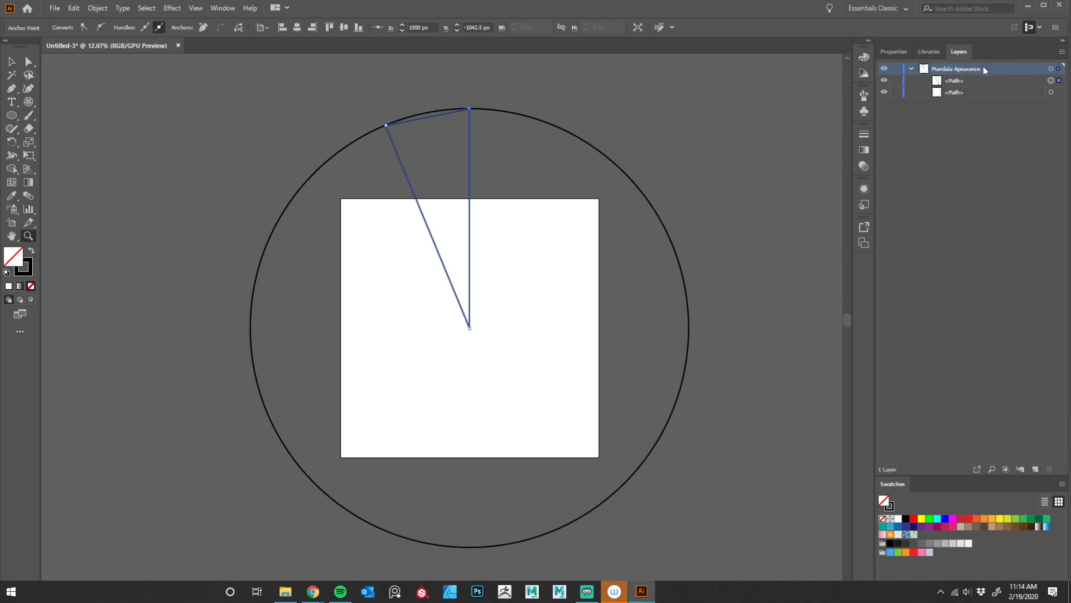
click(1051, 68)
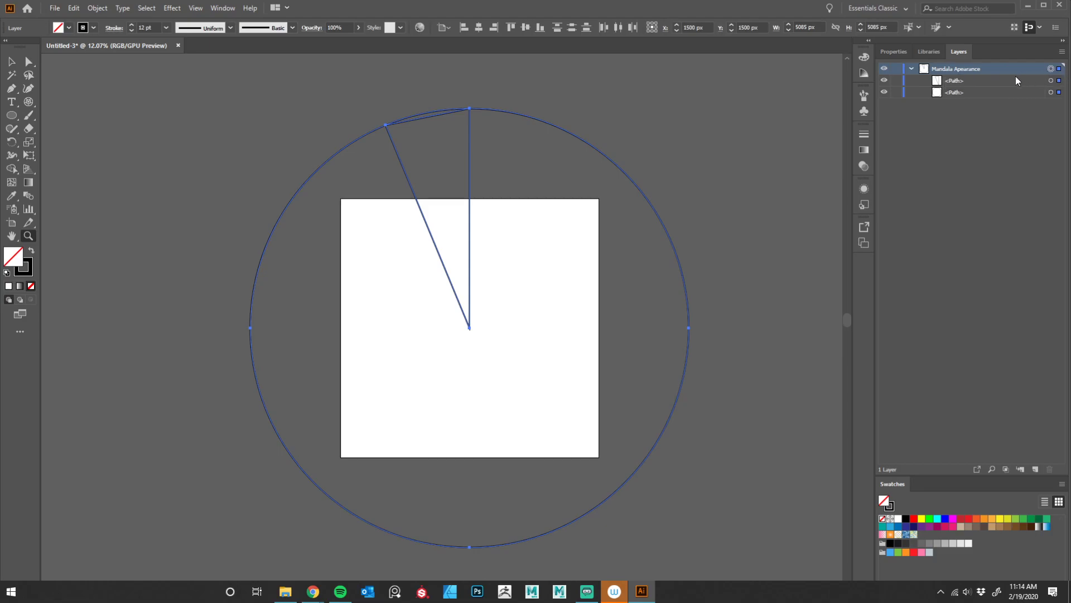
click(1025, 83)
click(1016, 90)
click(1016, 81)
click(1052, 80)
shift+click(1052, 92)
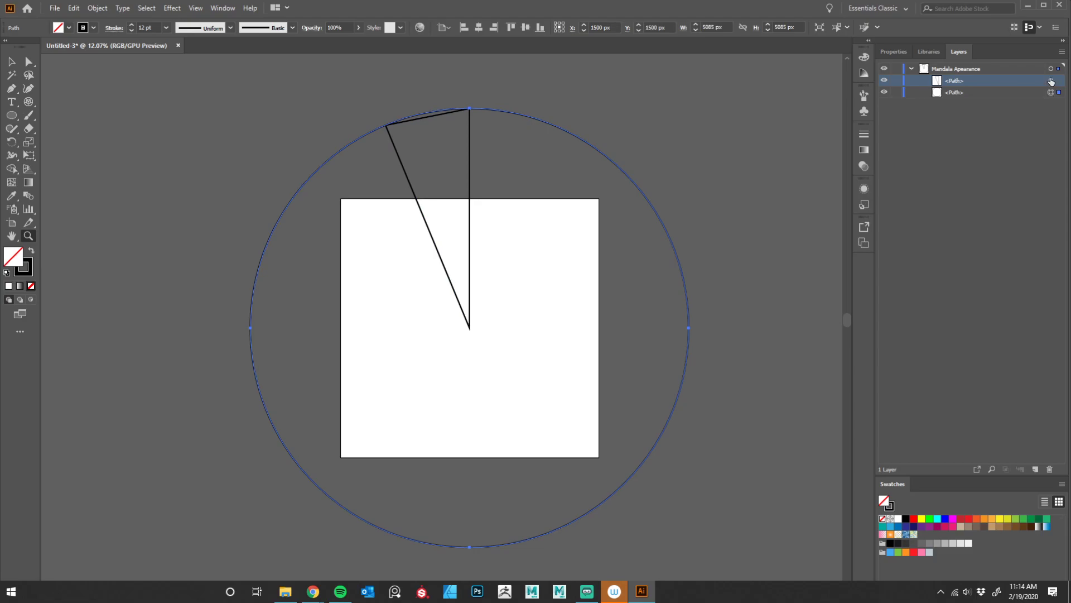
shift+click(1052, 91)
shift+click(1052, 92)
click(1051, 80)
Target the whole Mandala Apearance layer and apply a Transform effect with Reflect X and 1 copy.
click(1052, 69)
click(1031, 69)
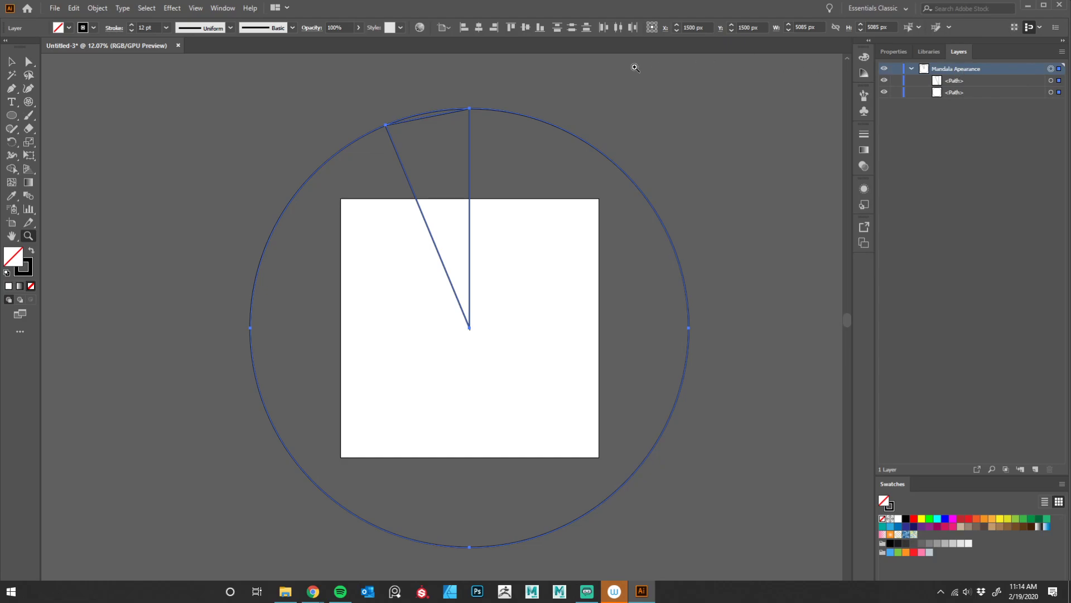
click(172, 8)
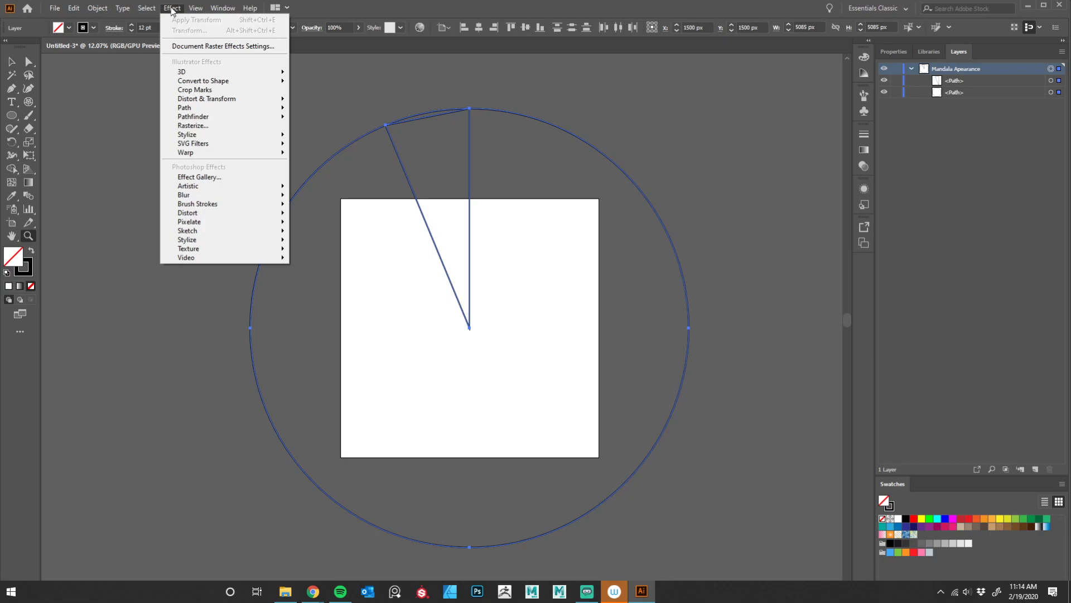
mouse_move(202, 102)
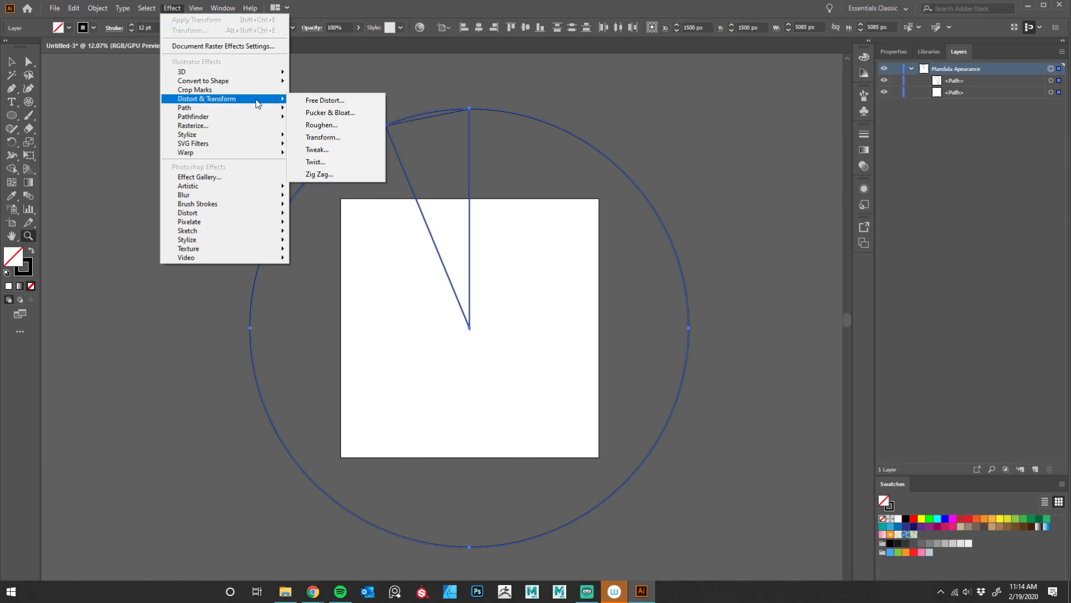
click(329, 138)
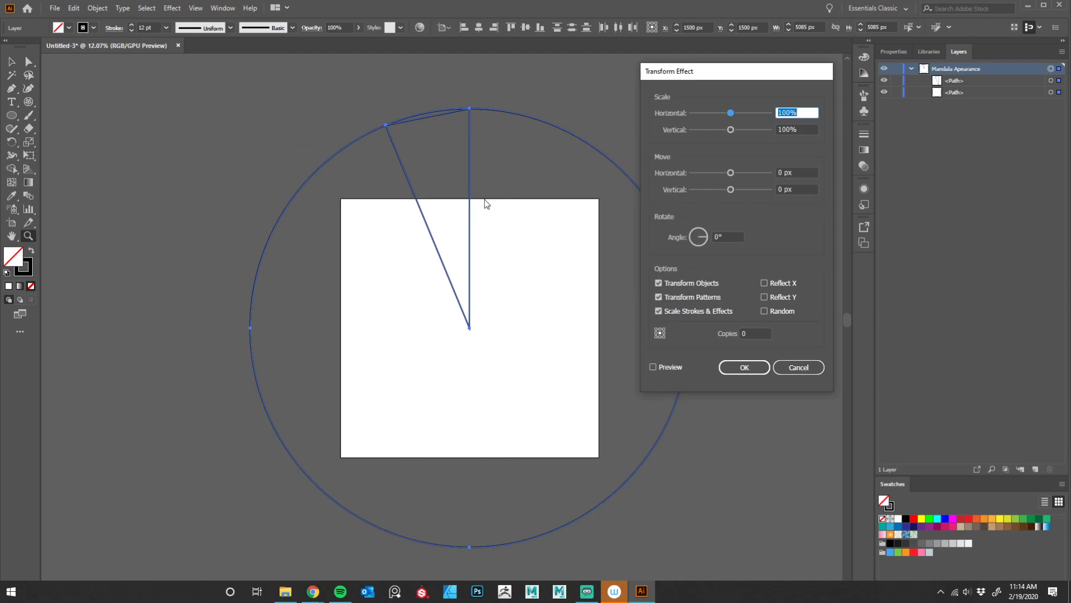
click(764, 283)
key(Tab)
text(1)
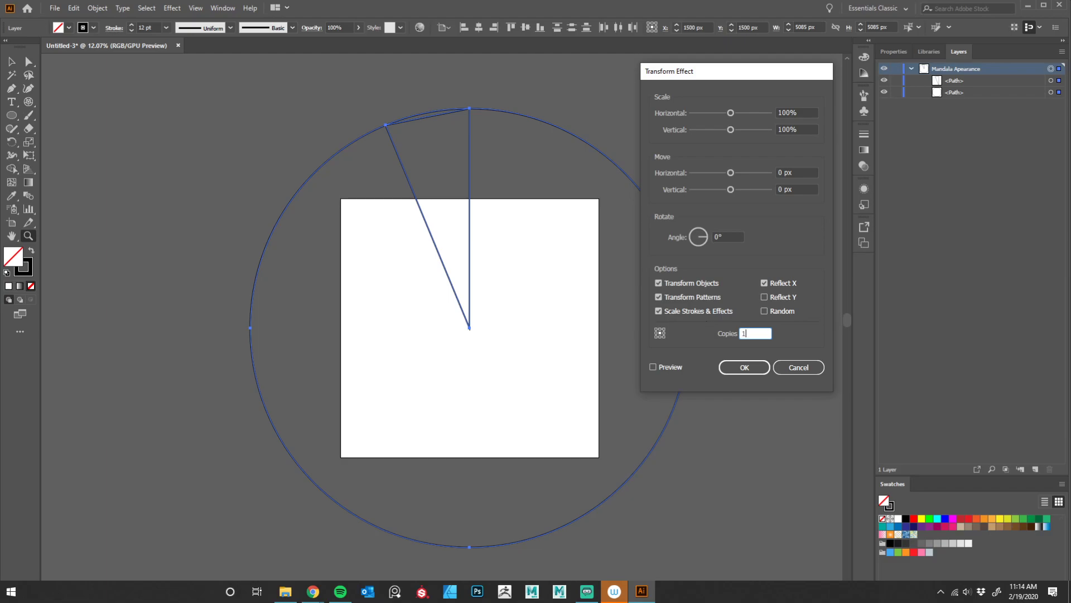
click(734, 369)
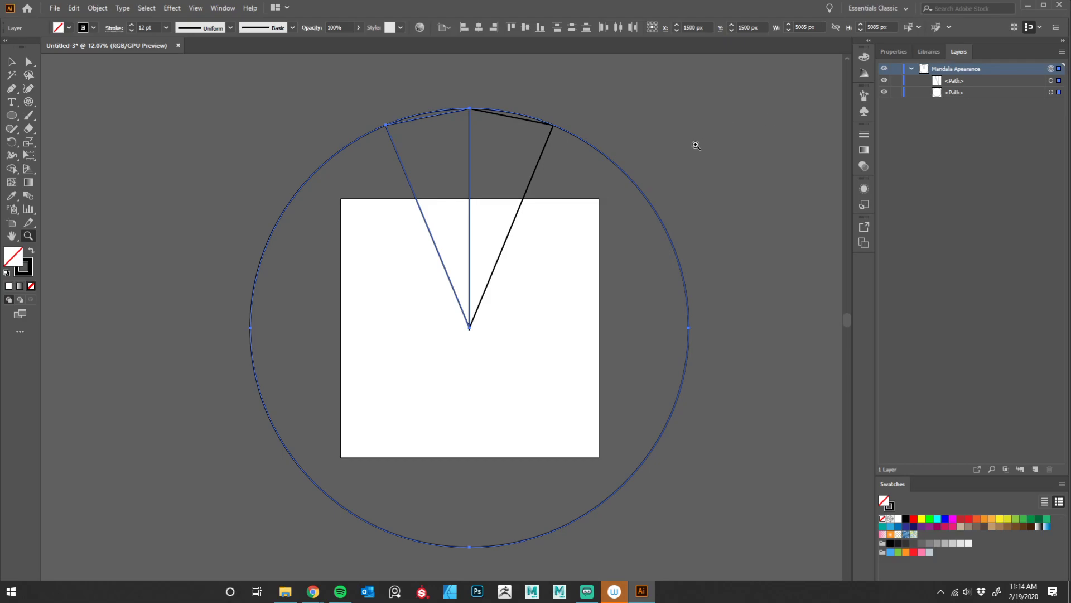
Test the reflection with a freehand Paintbrush stroke across the wedge's vertical line, and undo the stroke.
click(29, 116)
drag(447, 244, 476, 215)
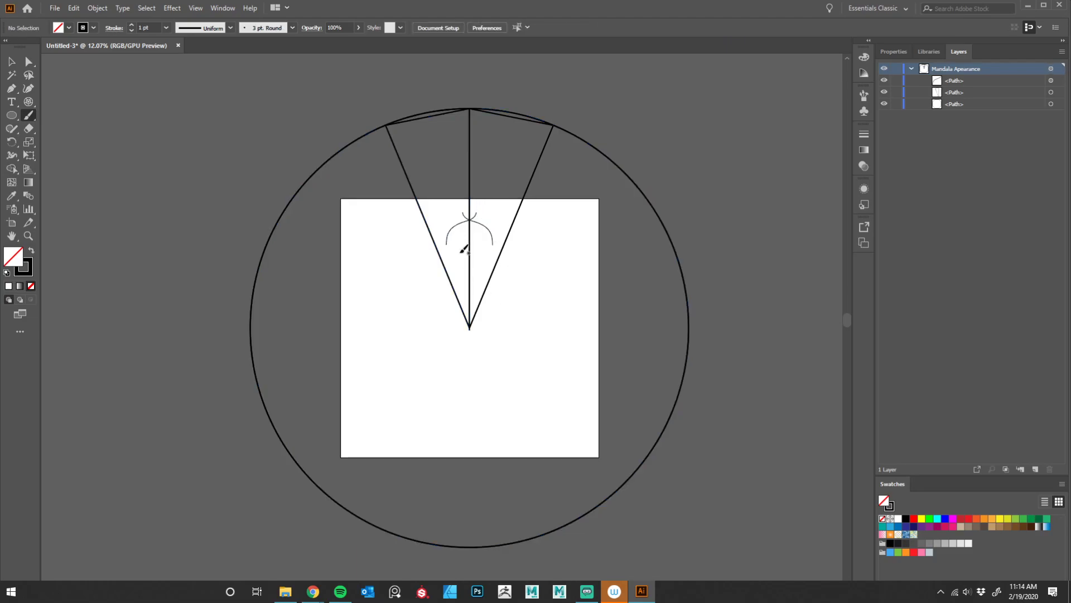
key(ctrl+z)
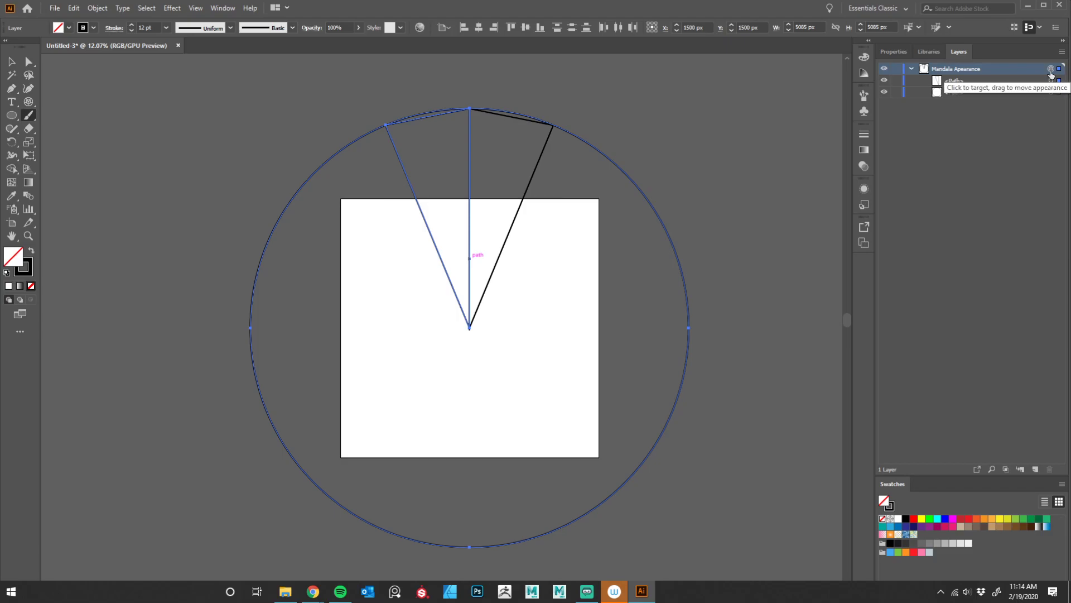
Apply a second, new Transform effect to the targeted layer with a 45° rotation angle and 7 copies.
click(1015, 117)
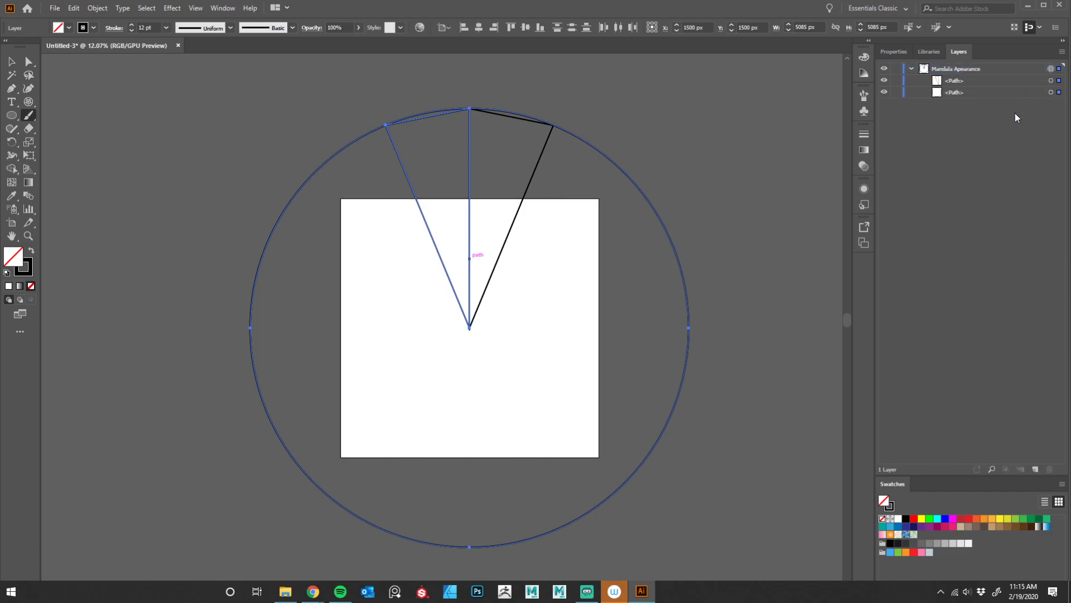
click(1050, 68)
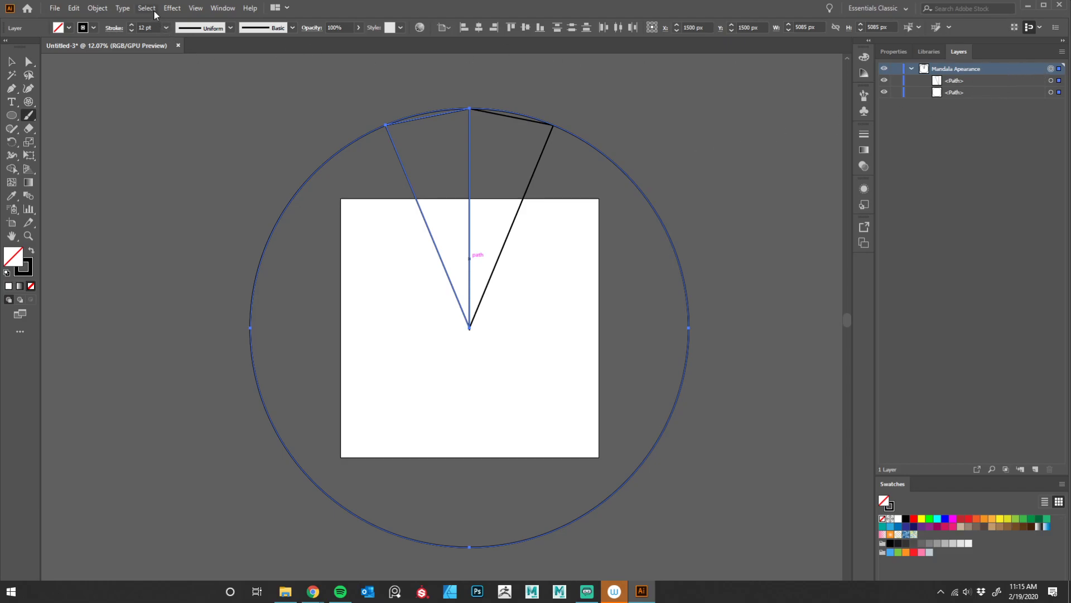
click(178, 11)
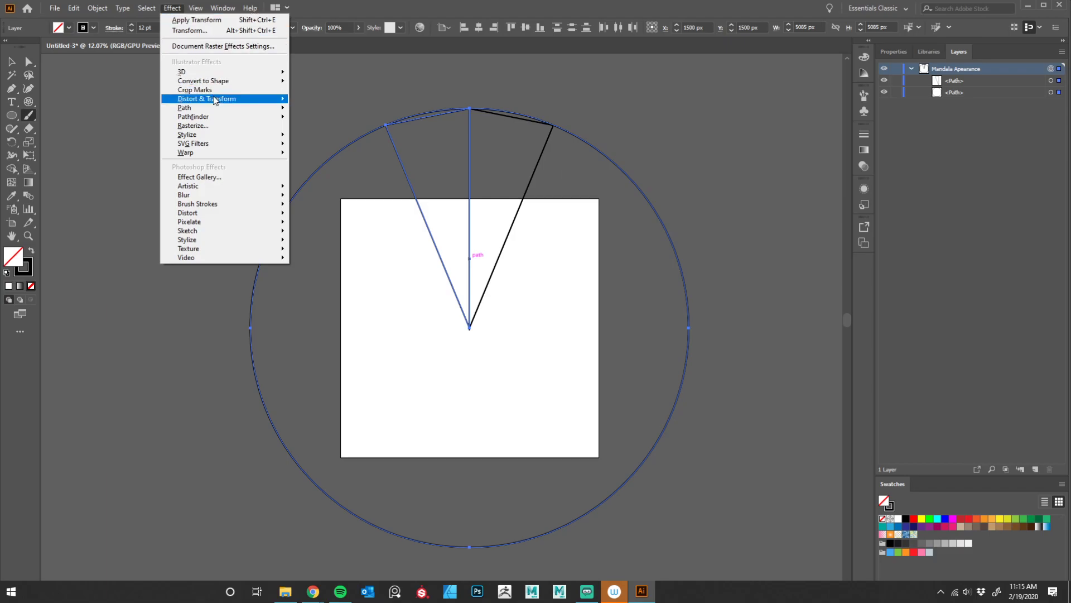
mouse_move(215, 100)
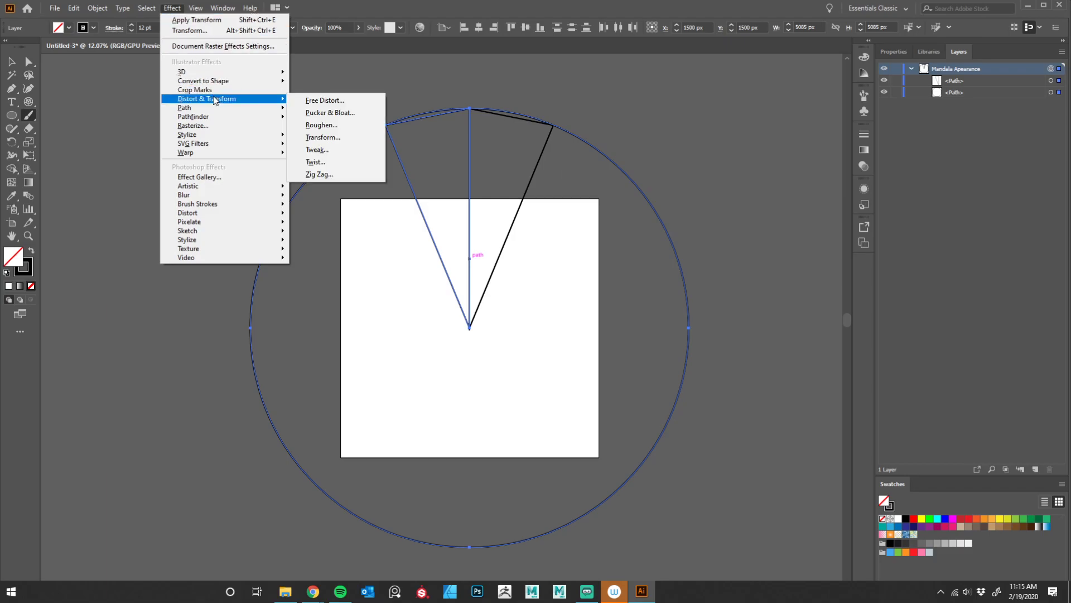
click(357, 139)
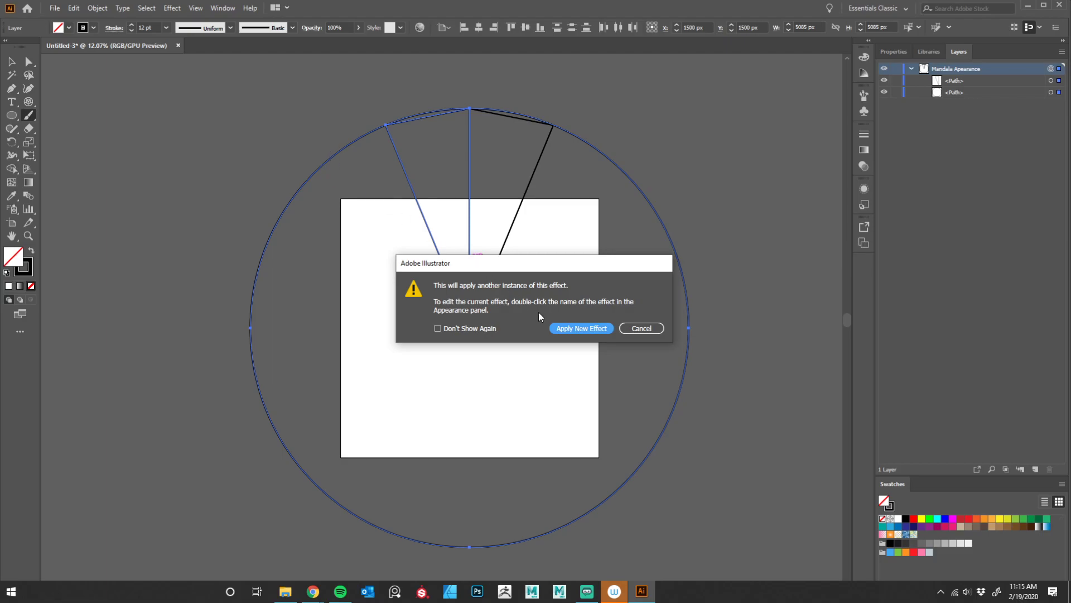
click(571, 327)
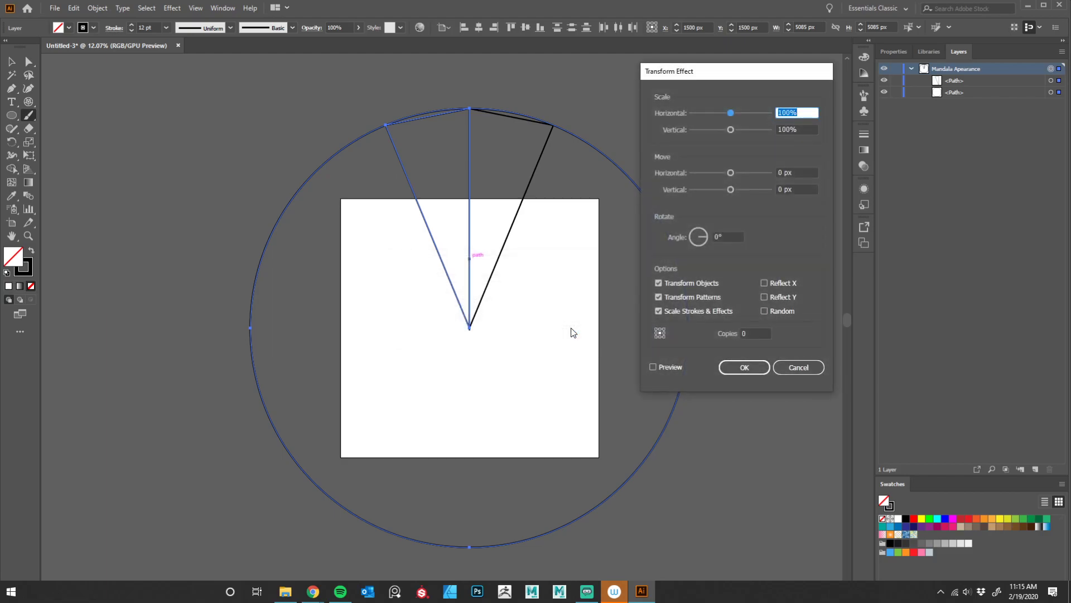
drag(701, 76, 614, 67)
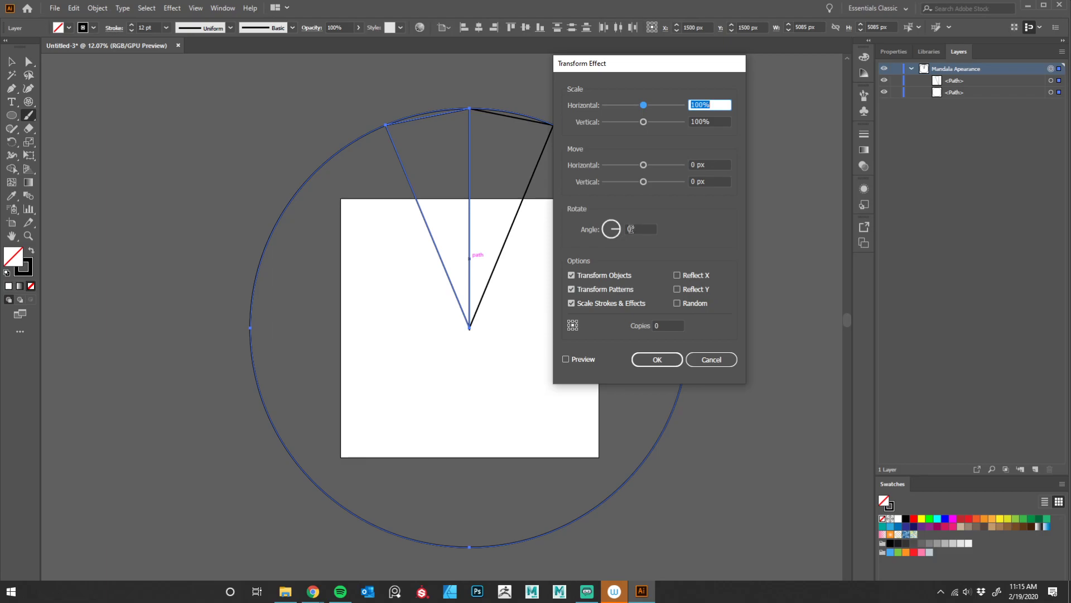
click(631, 228)
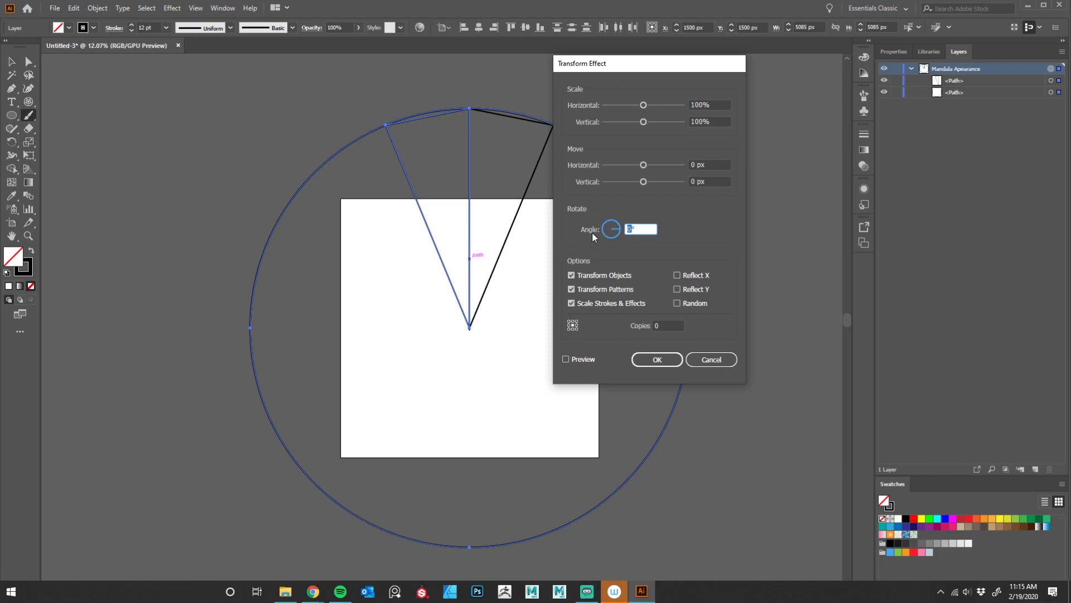
text(45)
click(668, 325)
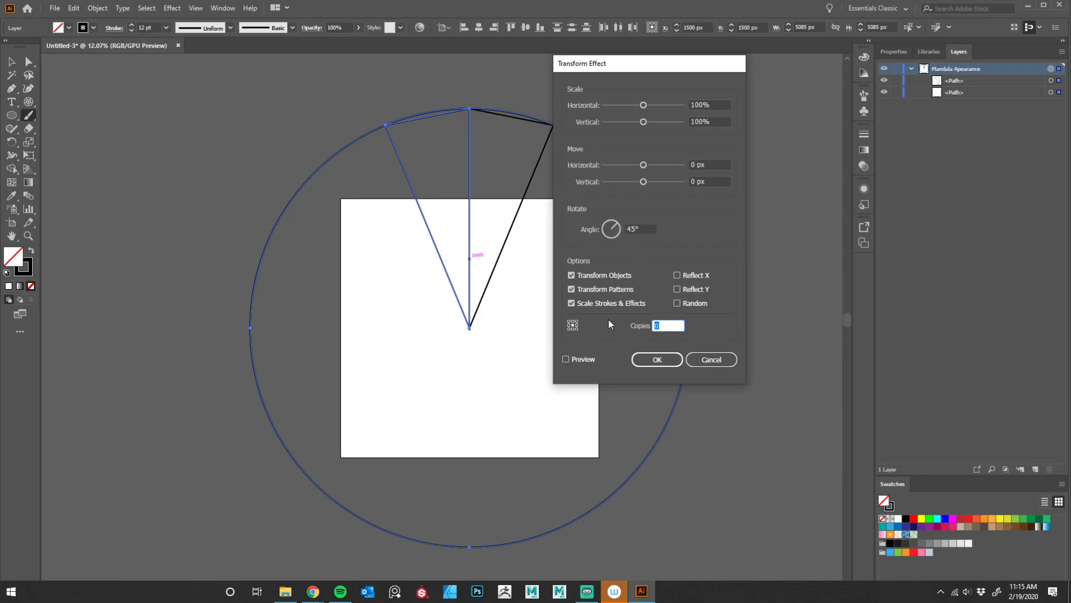
text(7)
drag(674, 325, 633, 333)
click(669, 360)
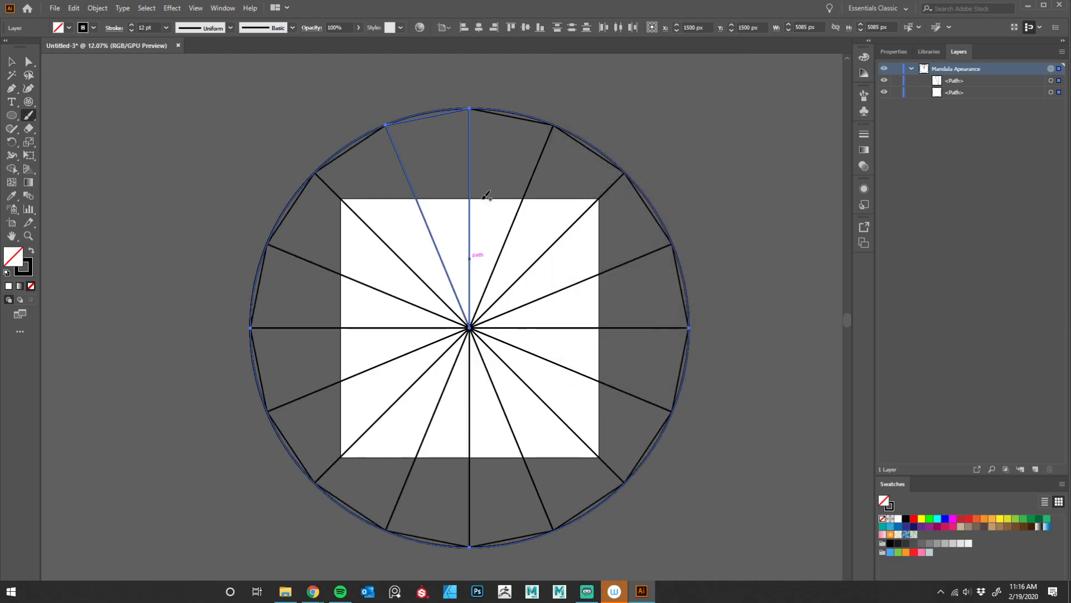
Test the radial repetition with several curved Paintbrush strokes around the upper wedge, and undo them all.
mouse_move(450, 252)
mouse_down()
mouse_move(485, 223)
mouse_move(466, 215)
mouse_move(500, 241)
mouse_up()
mouse_move(471, 276)
mouse_down()
mouse_move(462, 277)
mouse_move(475, 263)
mouse_move(477, 278)
mouse_up()
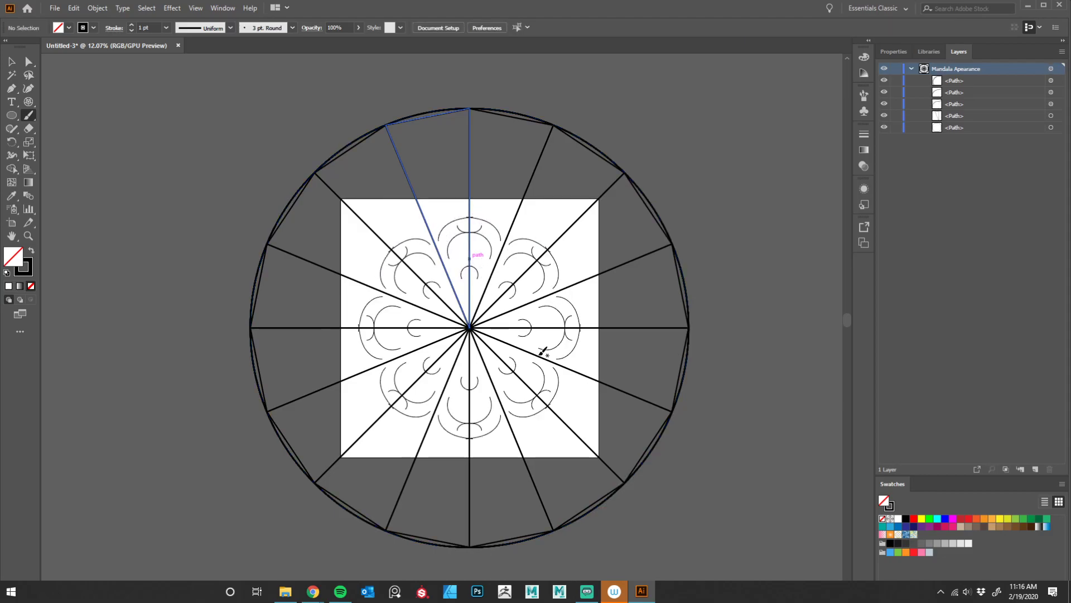
key(ctrl+z)
key(ctrl+z)
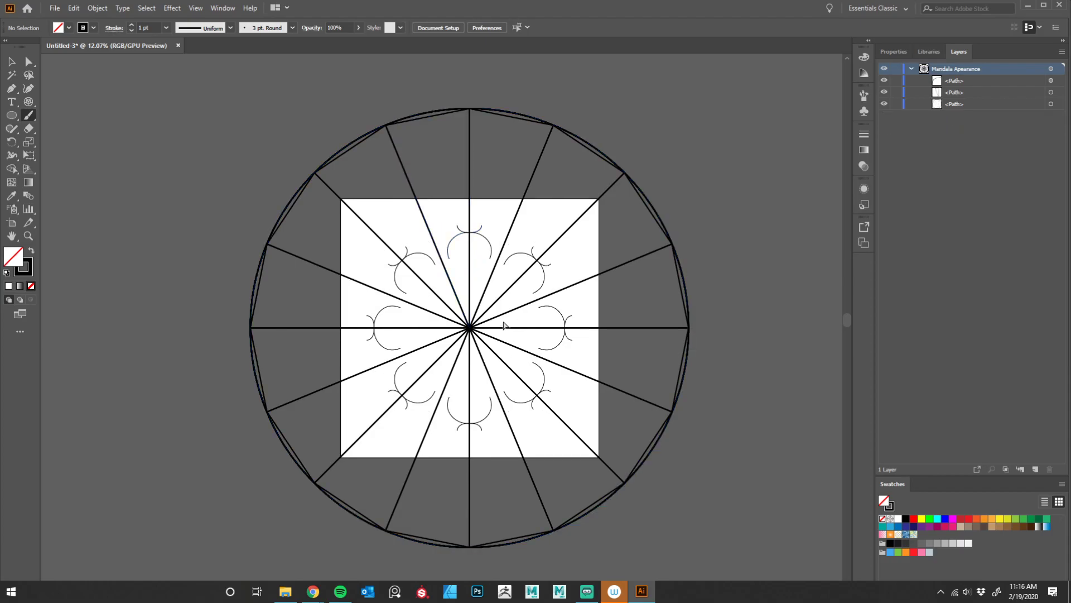
key(ctrl+z)
Try one more curved Paintbrush stroke crossing the upper vertical line at closer range, and undo it.
key(z)
click(444, 287)
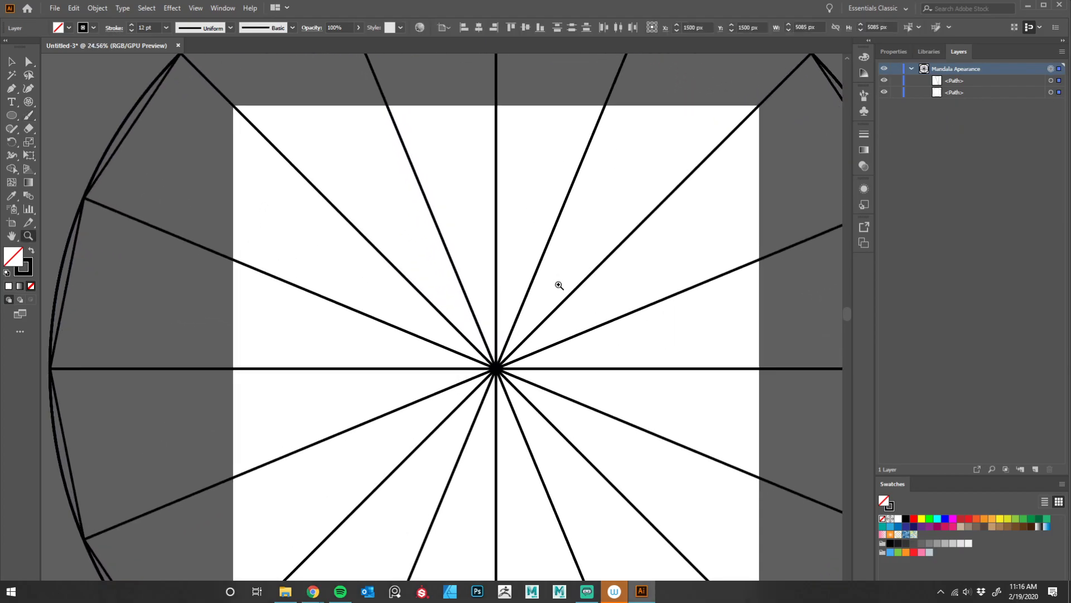
key(b)
mouse_move(481, 237)
mouse_down()
mouse_move(494, 207)
mouse_move(518, 199)
mouse_up()
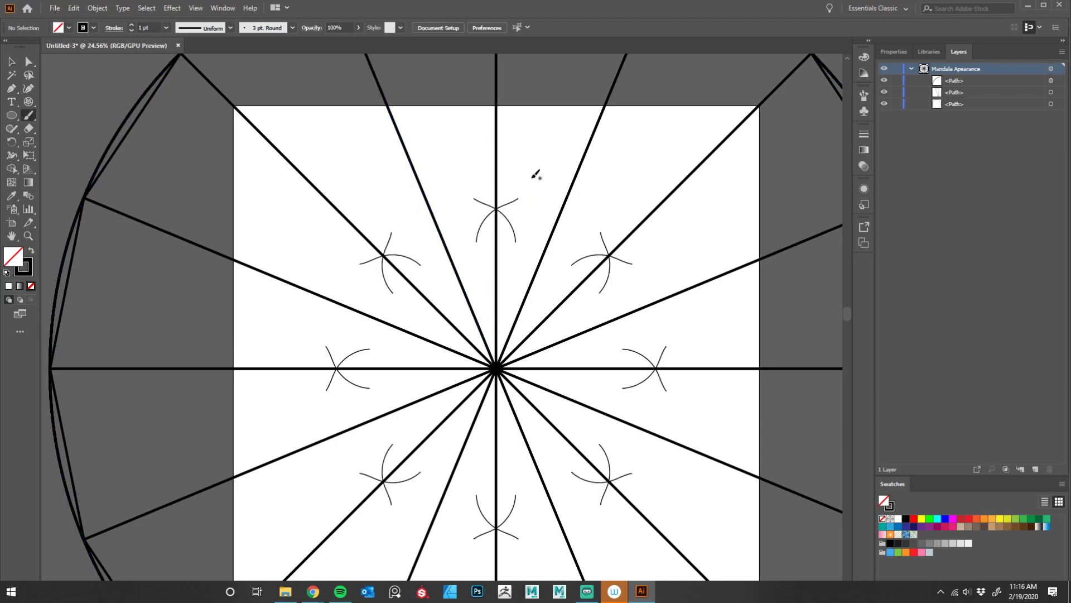
key(ctrl+z)
Try a Paintbrush stroke outside the guide circle to test how the layer effects react, and undo it.
key(z)
drag(537, 239, 479, 271)
scroll(550, 303, right, 2)
scroll(550, 303, down, 1)
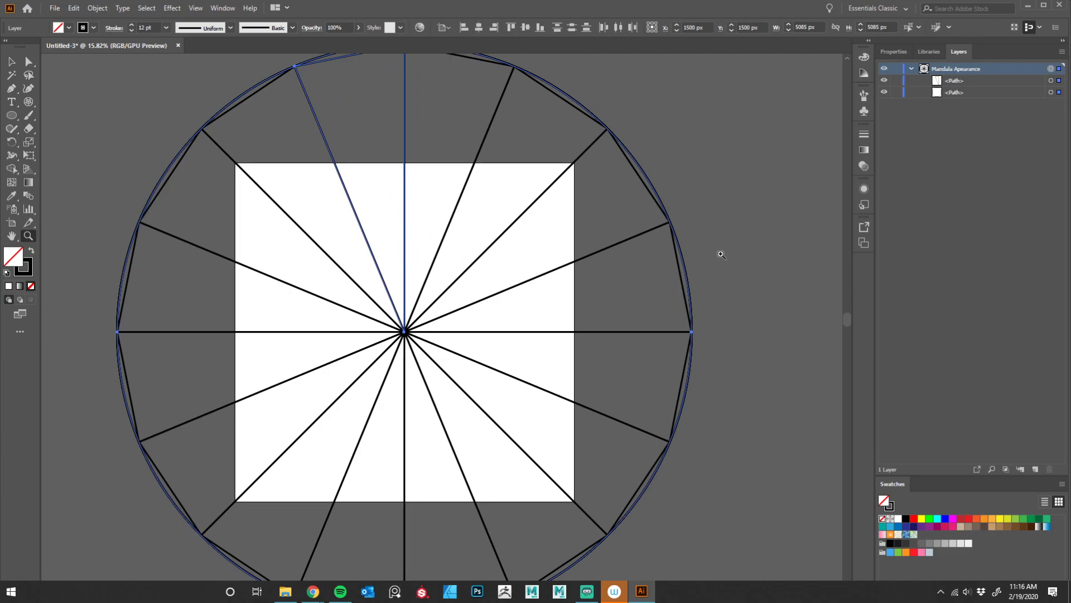
key(b)
drag(724, 227, 755, 274)
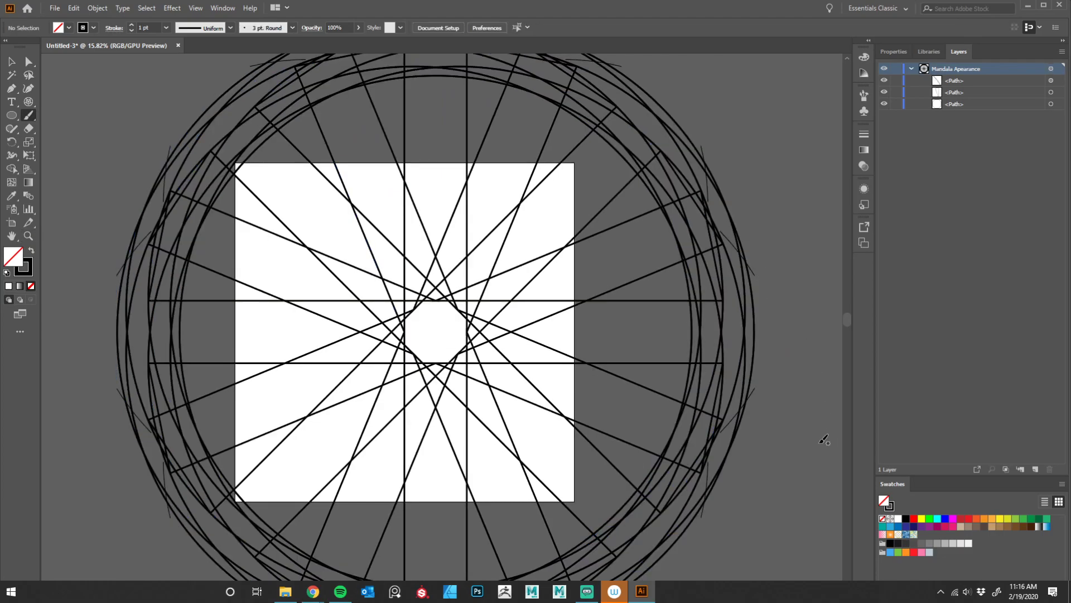
key(ctrl+z)
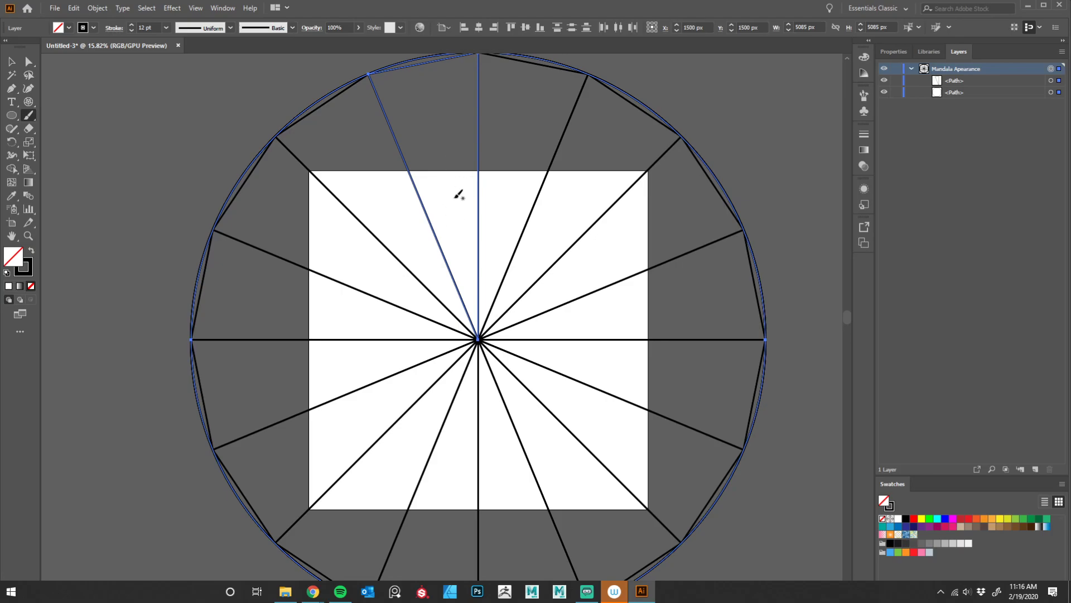
drag(461, 178, 436, 183)
click(91, 10)
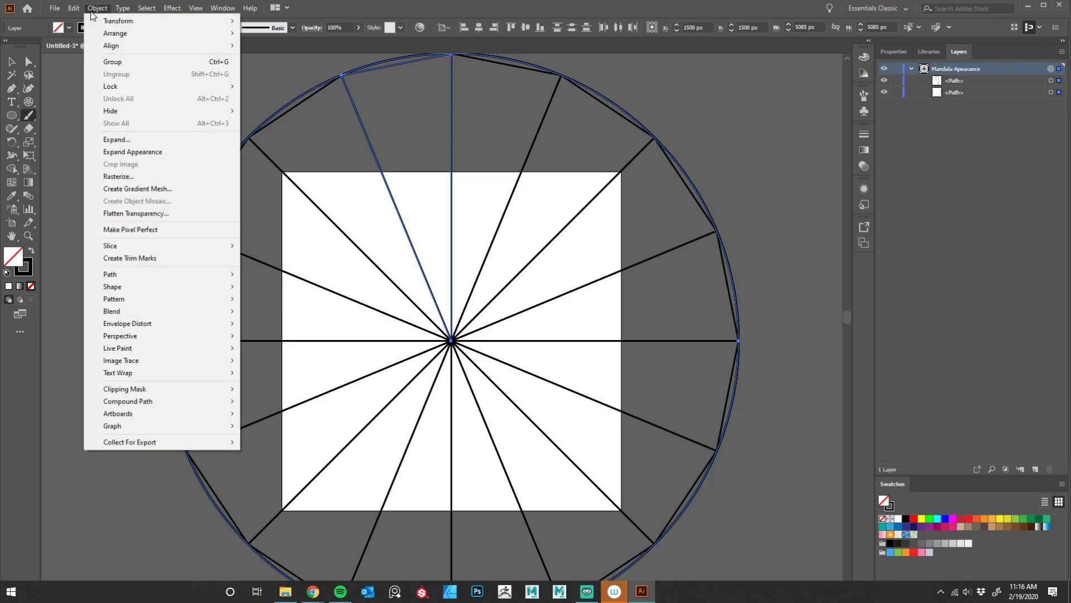
click(607, 5)
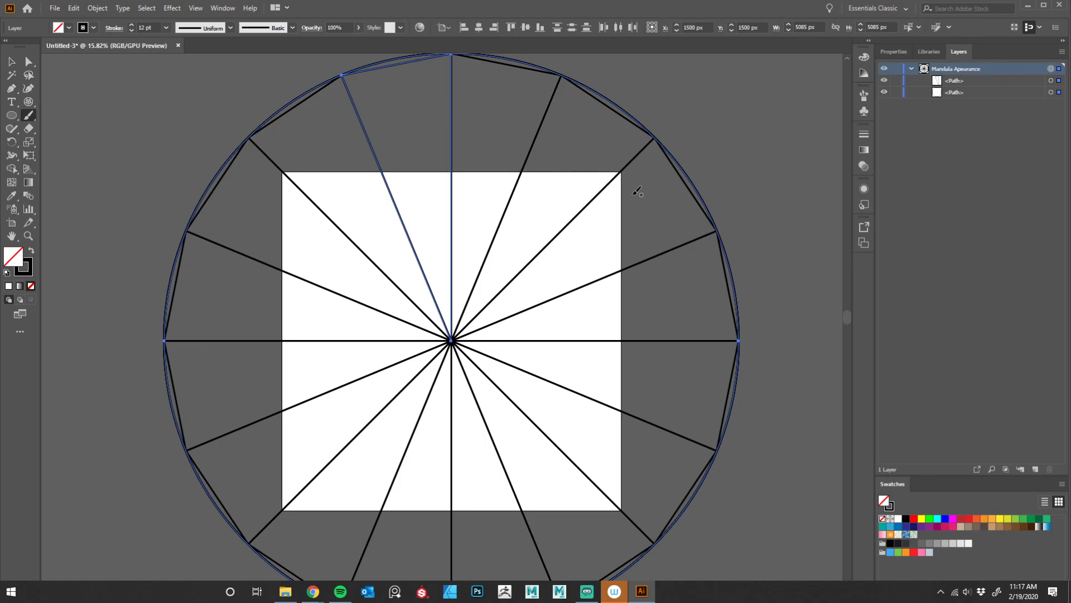
Add a new layer and name it MandalaMasked.
click(1035, 470)
double_click(943, 69)
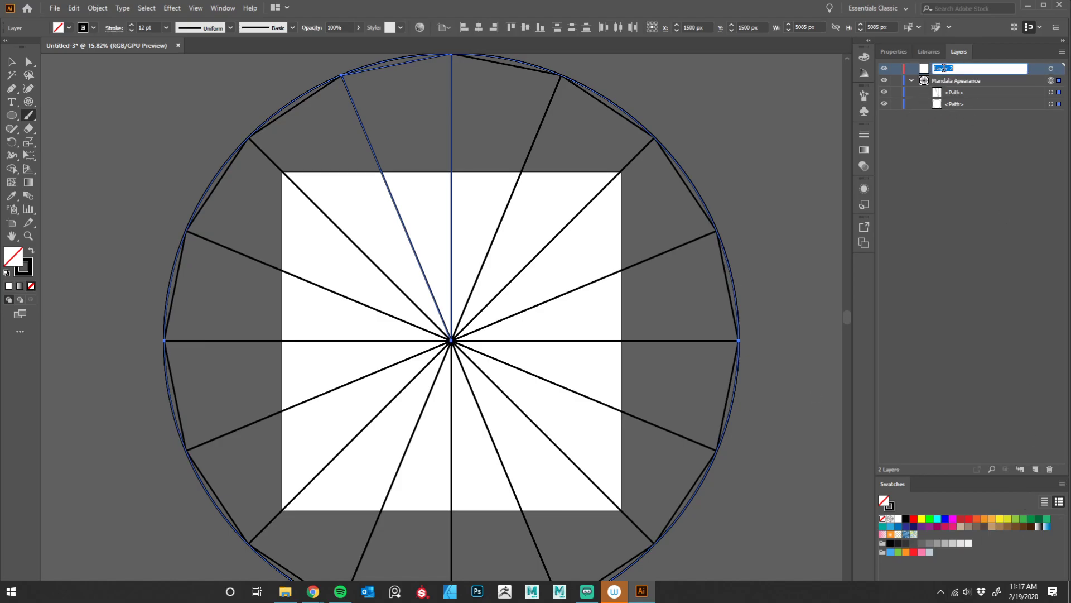
text(MandalaMasked)
key(Return)
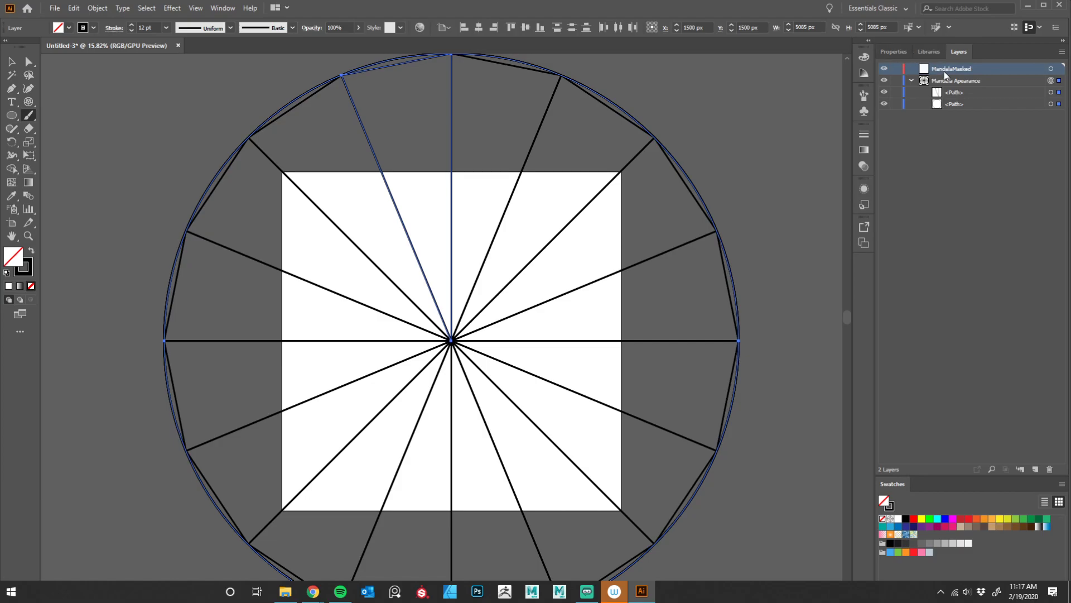
Nest the MandalaMasked layer inside Mandala Apearance, and move the triangle and circle paths into it.
drag(946, 69, 950, 82)
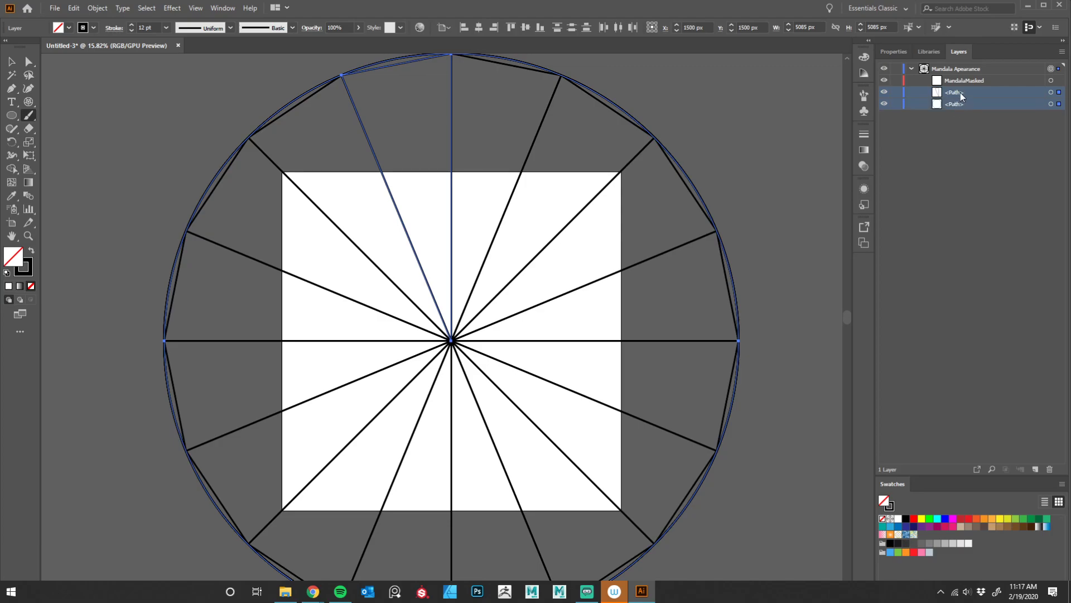
click(962, 81)
drag(962, 82, 963, 81)
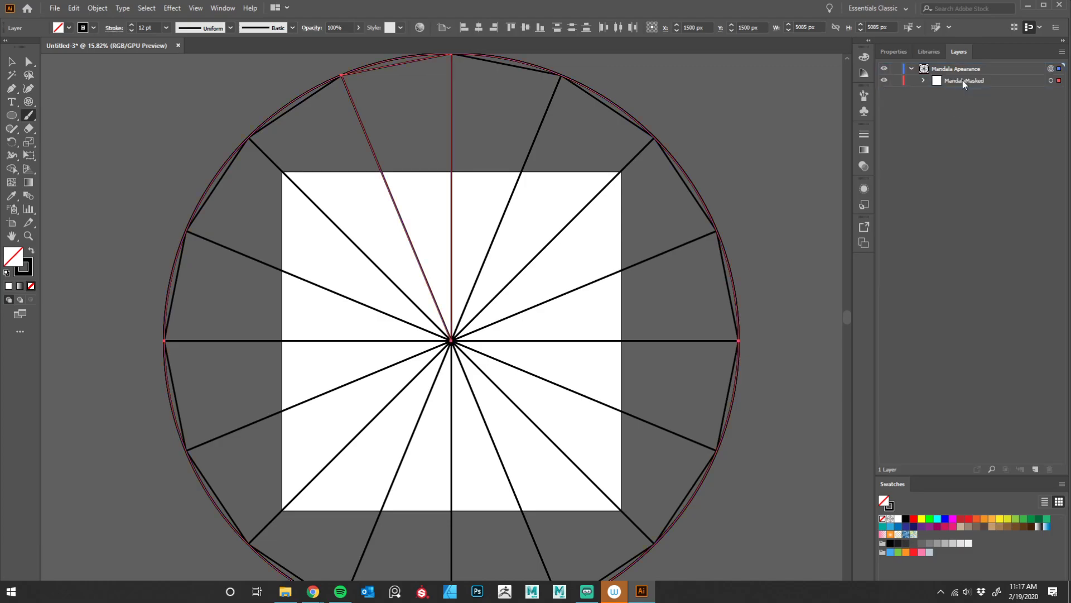
click(923, 81)
Check the Transform effects applied to the Mandala Apearance layer.
click(948, 70)
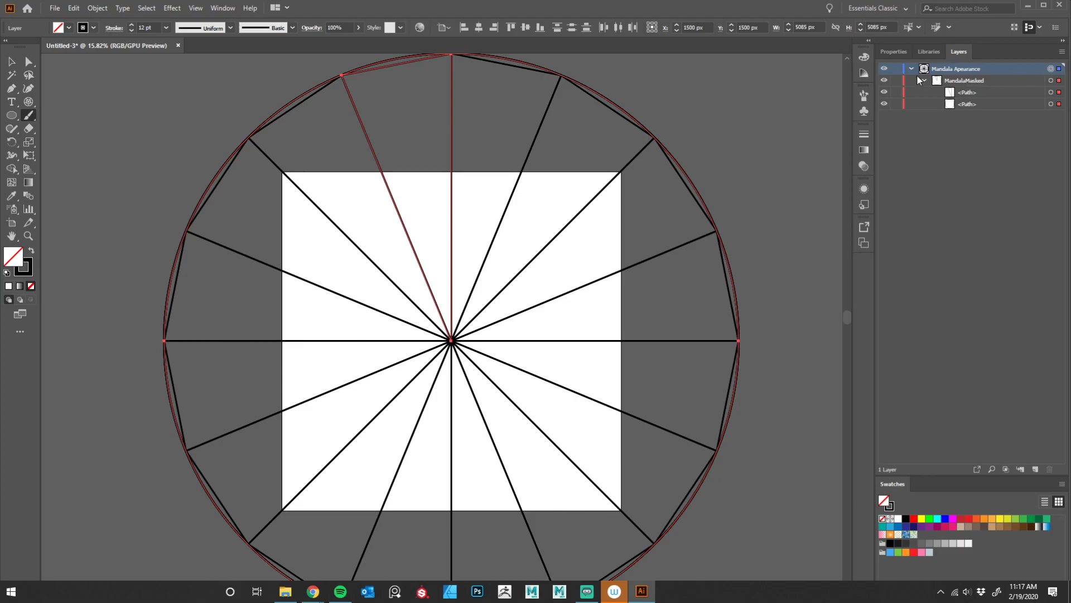
click(863, 188)
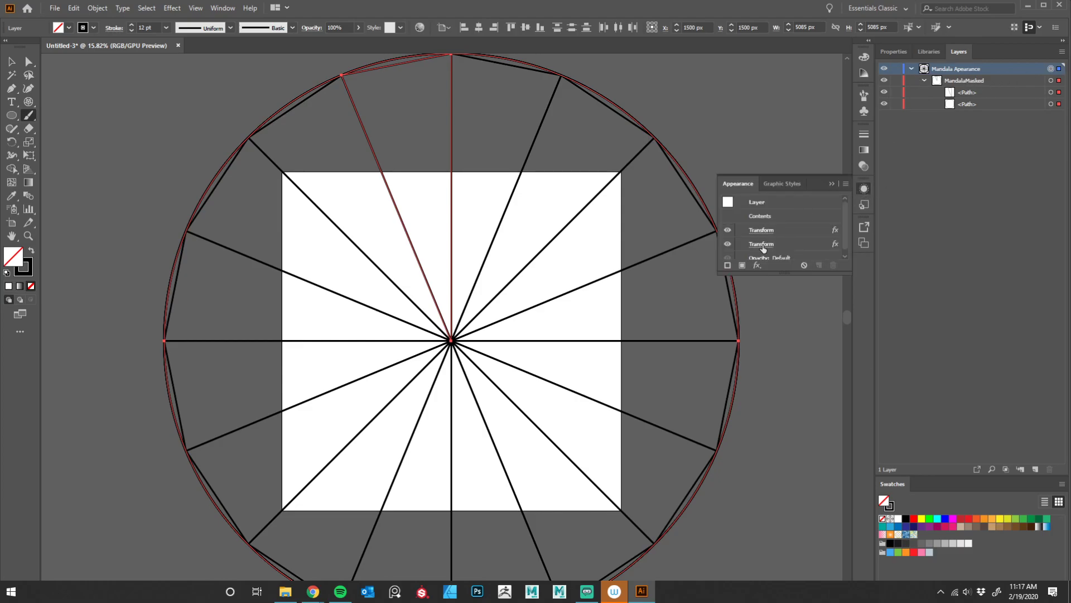
click(831, 183)
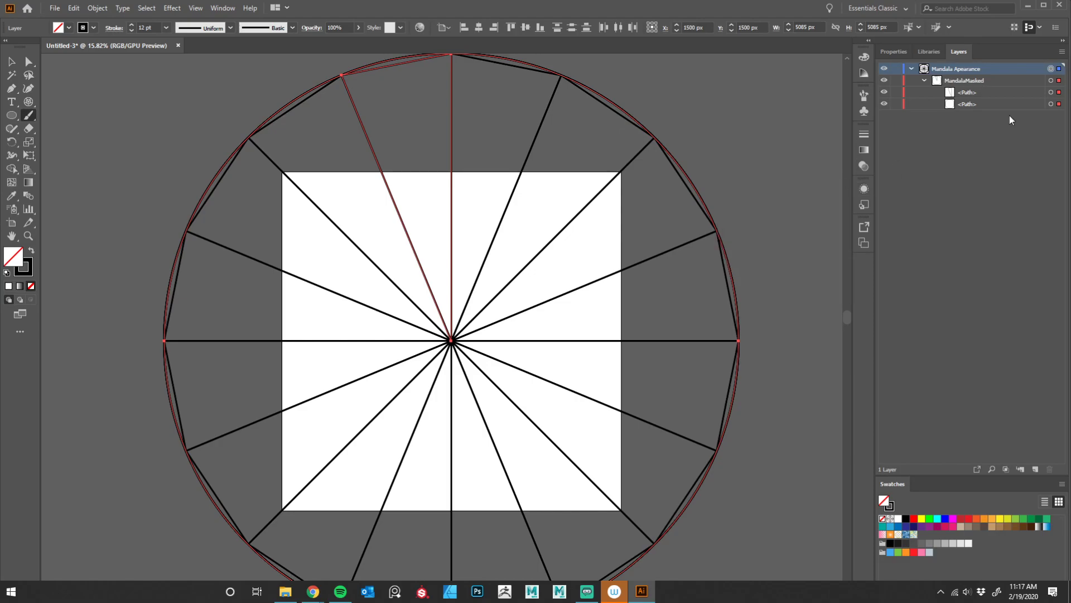
Target the triangle wedge path inside MandalaMasked and copy it.
click(1007, 81)
click(1051, 81)
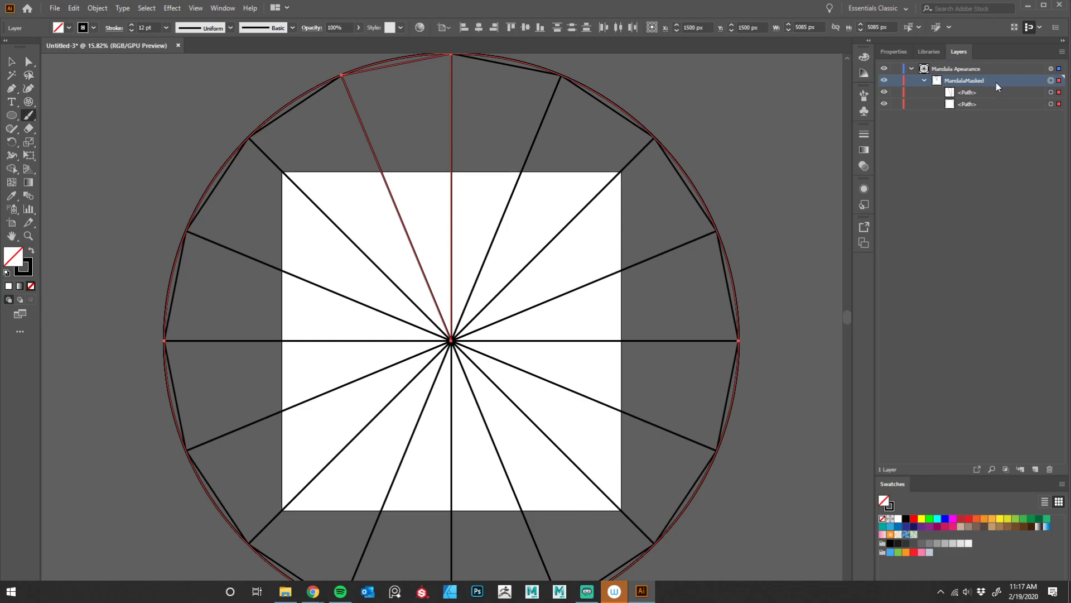
click(1035, 94)
click(1051, 92)
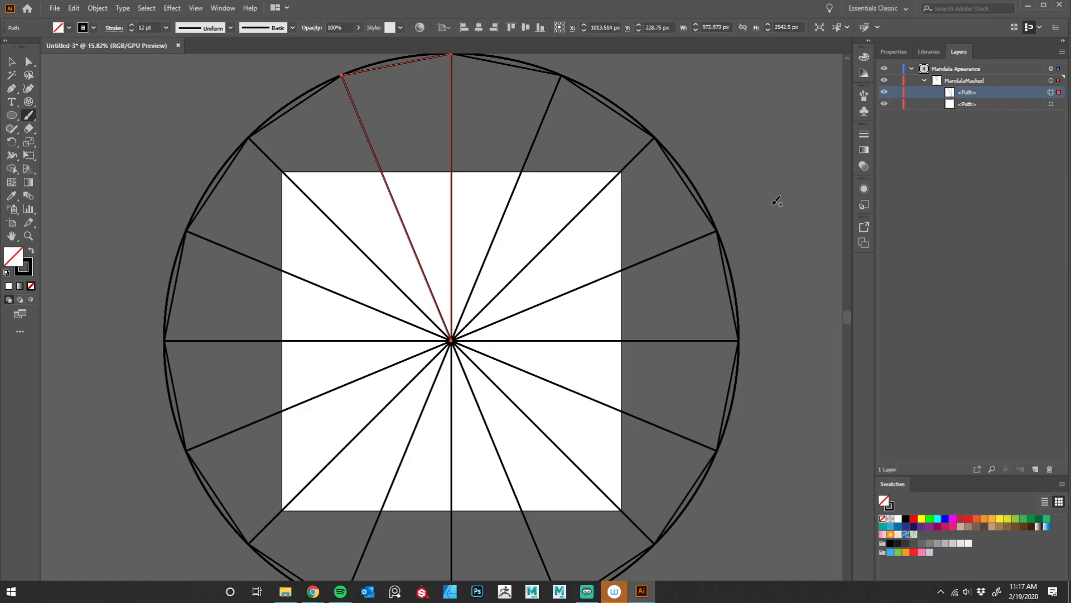
key(ctrl)
Target the MandalaMasked layer and make an opacity mask for it.
click(1010, 80)
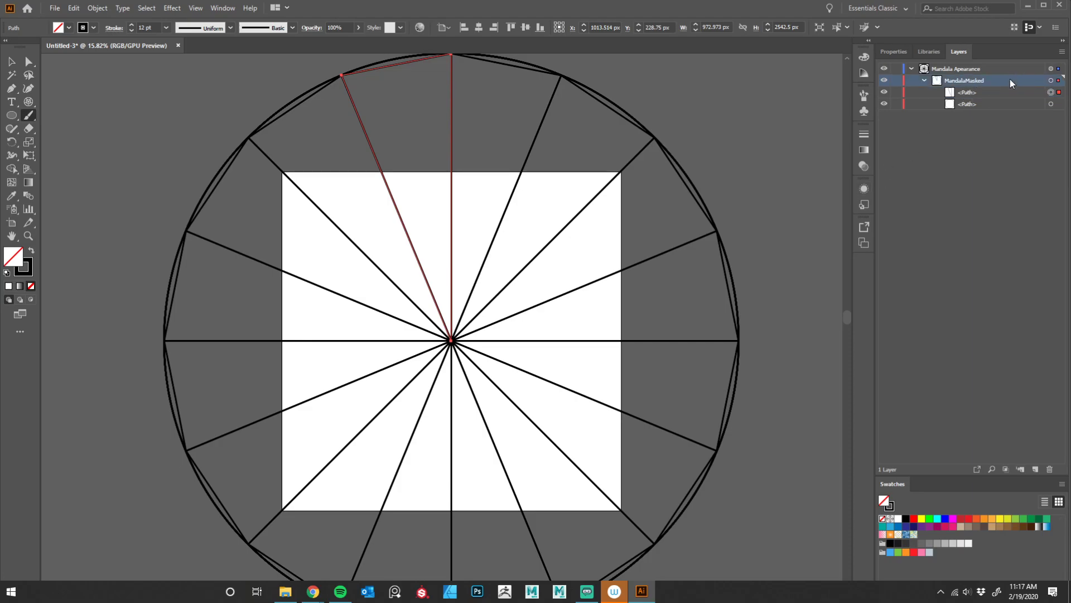
click(1050, 81)
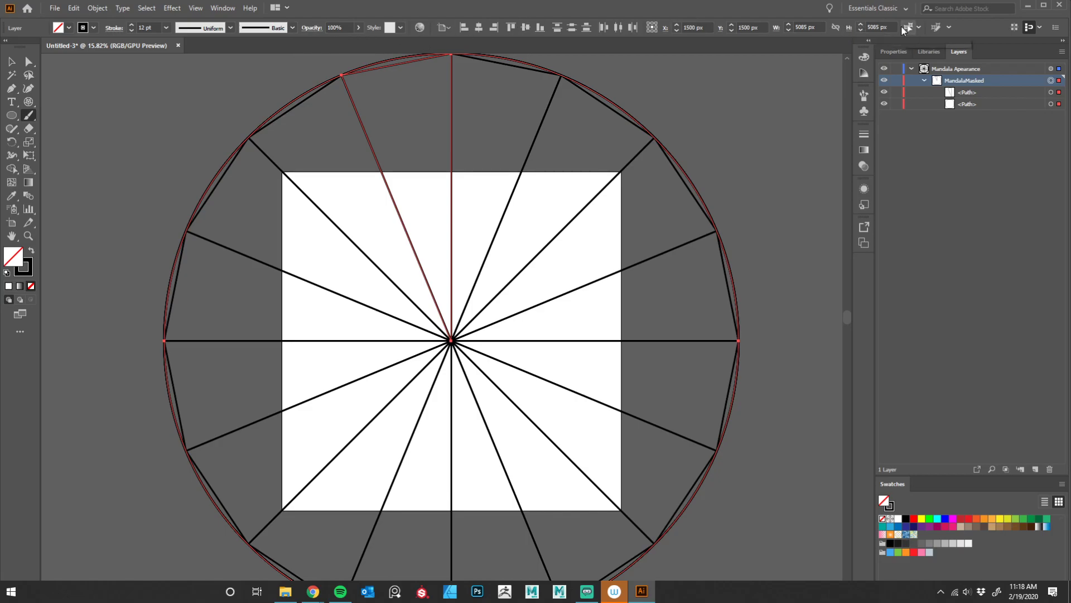
click(893, 49)
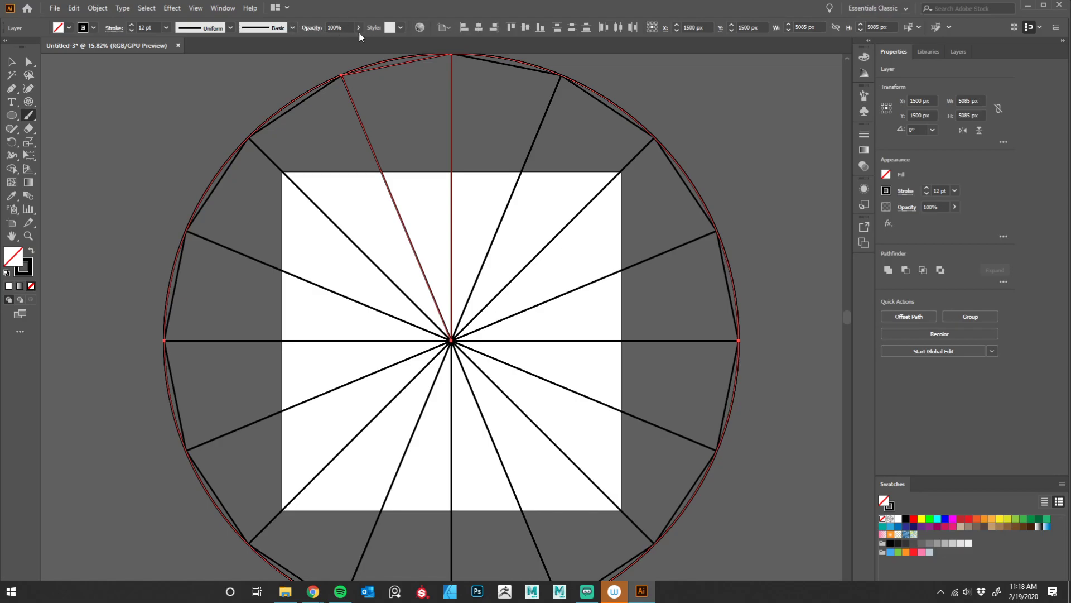
click(959, 51)
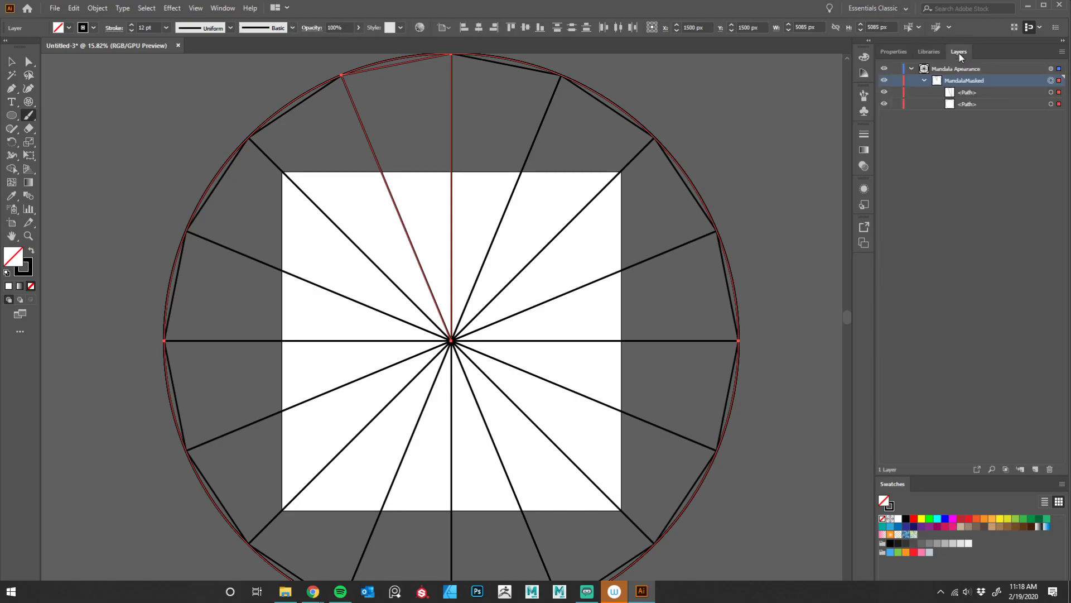
click(311, 28)
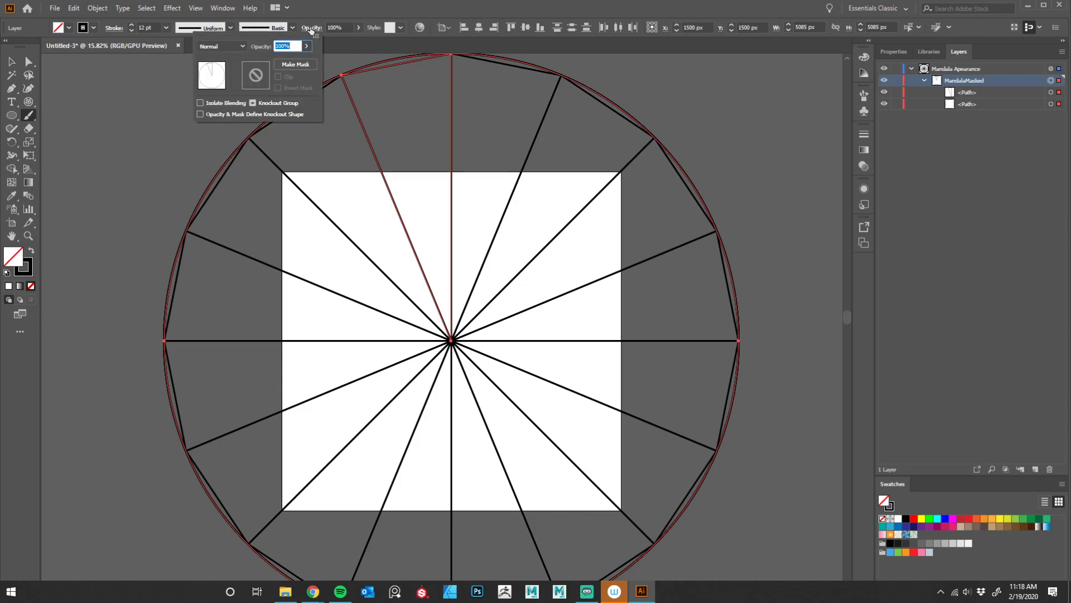
click(299, 64)
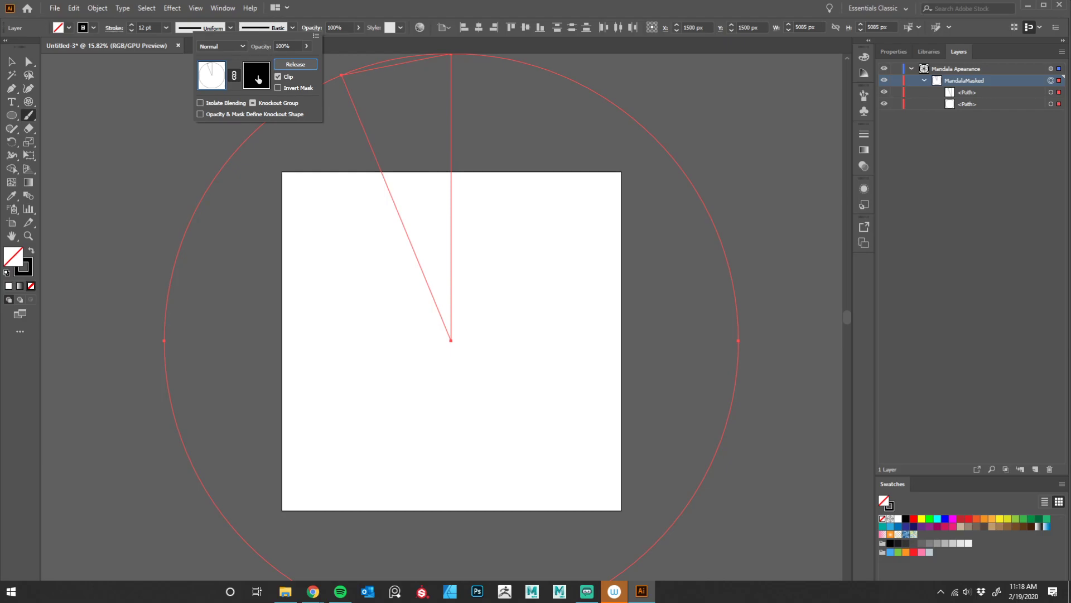
Enter the opacity mask for editing and paste the copied triangle in front at its original position.
click(260, 78)
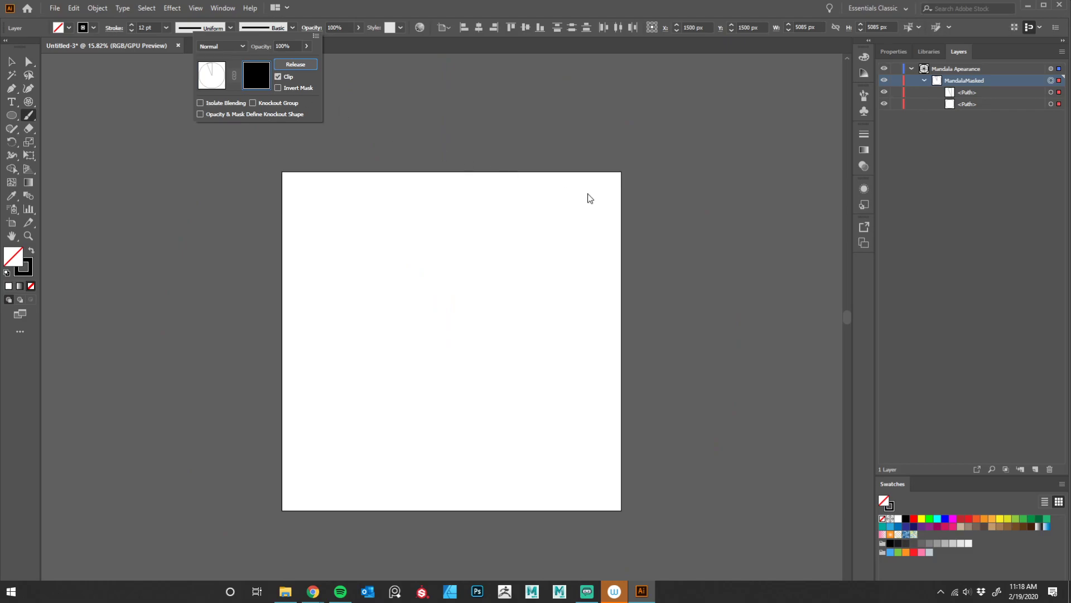
click(962, 165)
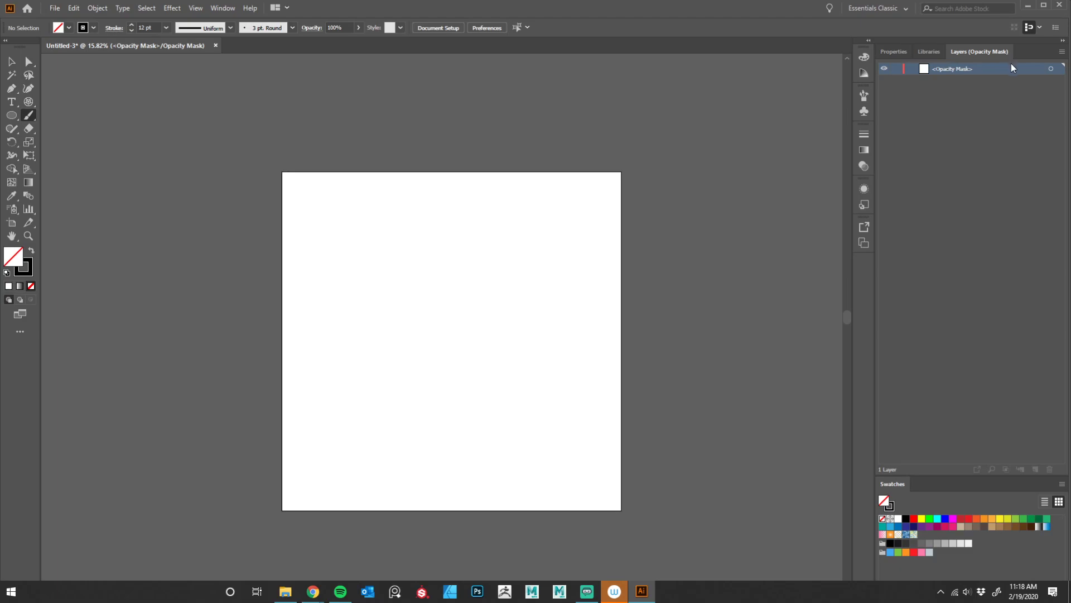
key(ctrl+f)
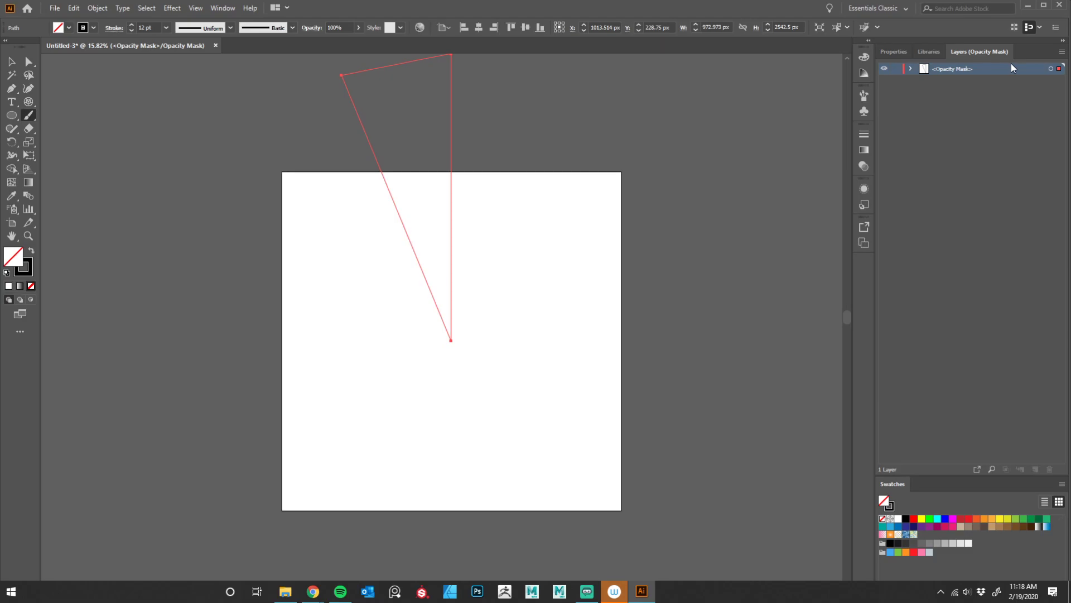
Give the triangle in the opacity mask a white fill and no stroke.
click(68, 29)
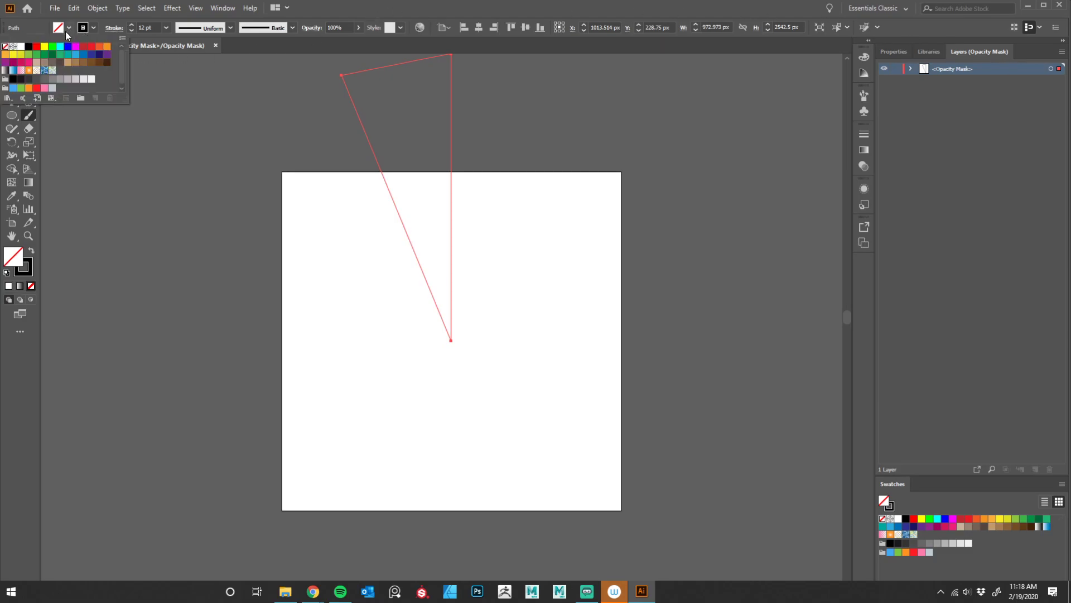
click(21, 47)
click(92, 28)
click(92, 28)
click(6, 49)
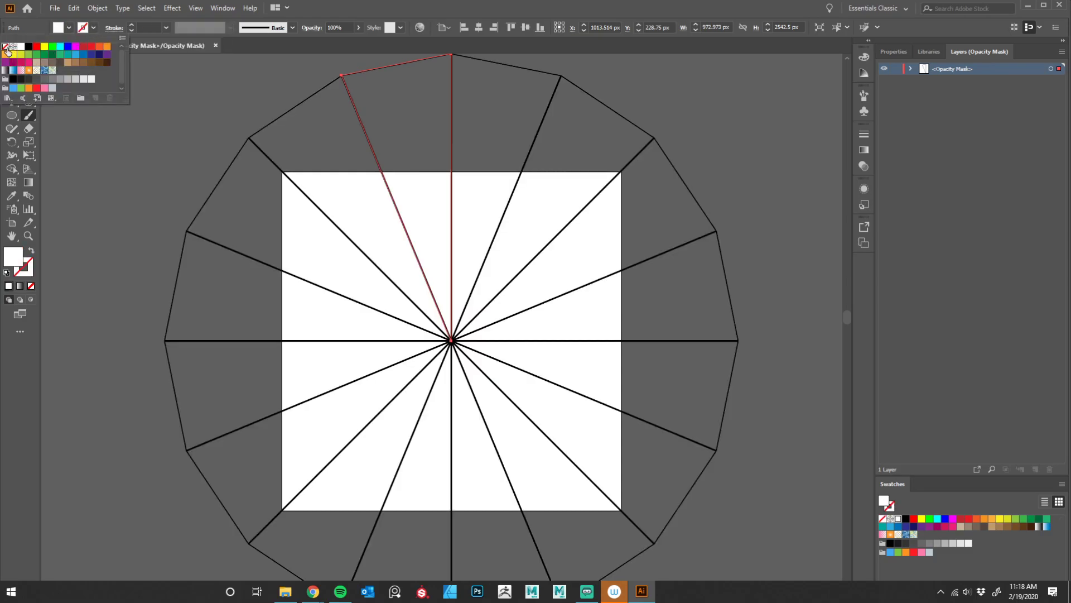
click(398, 5)
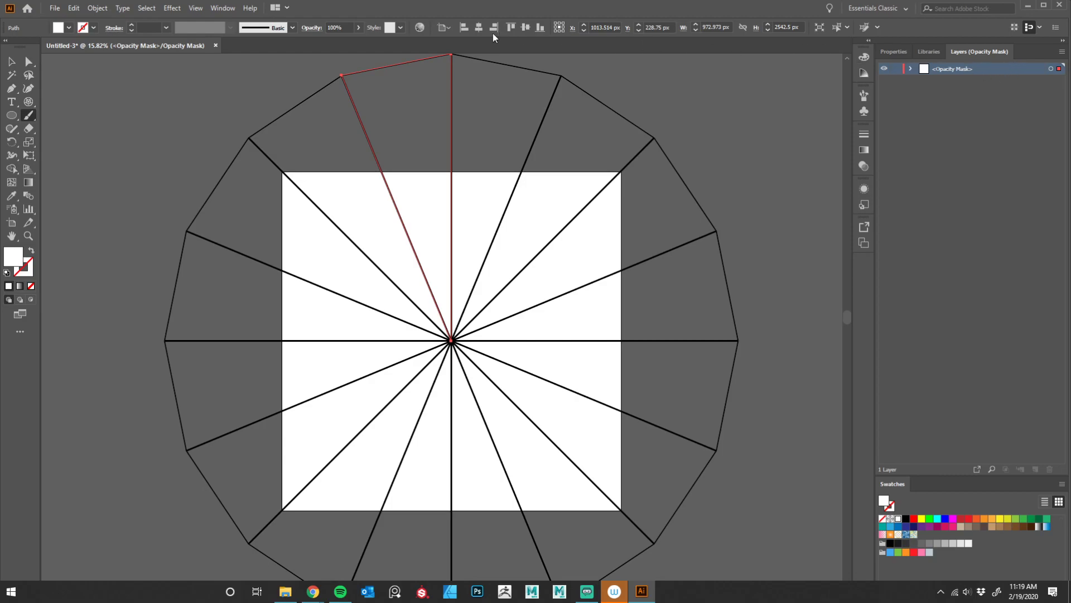
Stop editing the opacity mask and return to the MandalaMasked layer's artwork.
click(308, 30)
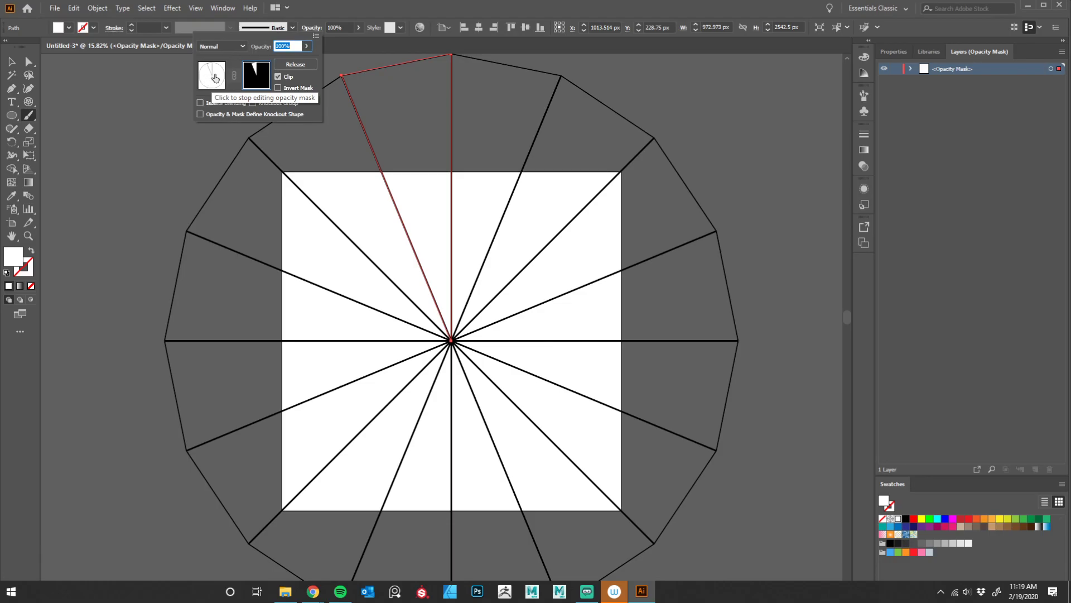
click(212, 78)
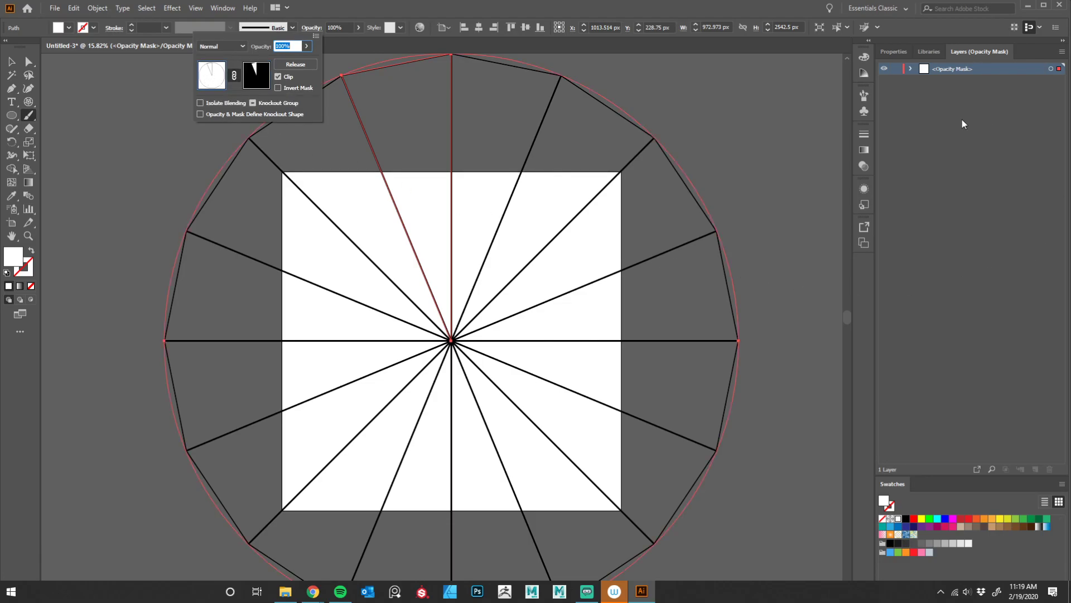
key(Escape)
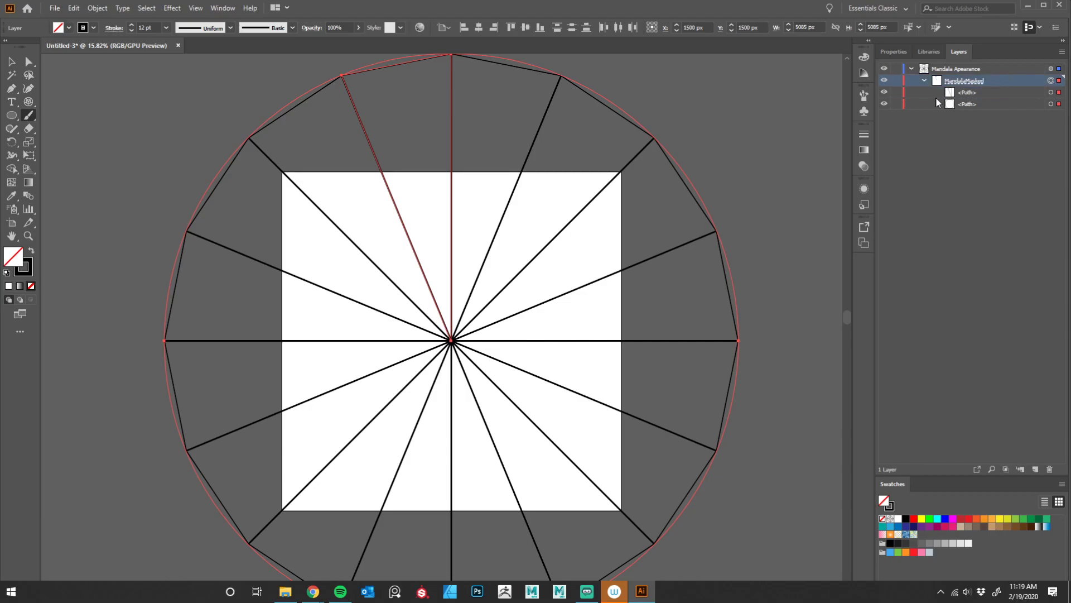
Paint several curved Paintbrush strokes across the upper wedge in the MandalaMasked layer, and switch to the Selection tool.
mouse_move(436, 246)
mouse_down()
mouse_move(461, 222)
mouse_move(431, 222)
mouse_move(463, 203)
mouse_move(422, 231)
mouse_move(399, 222)
mouse_move(431, 266)
mouse_move(411, 258)
mouse_move(439, 286)
mouse_move(453, 239)
mouse_up()
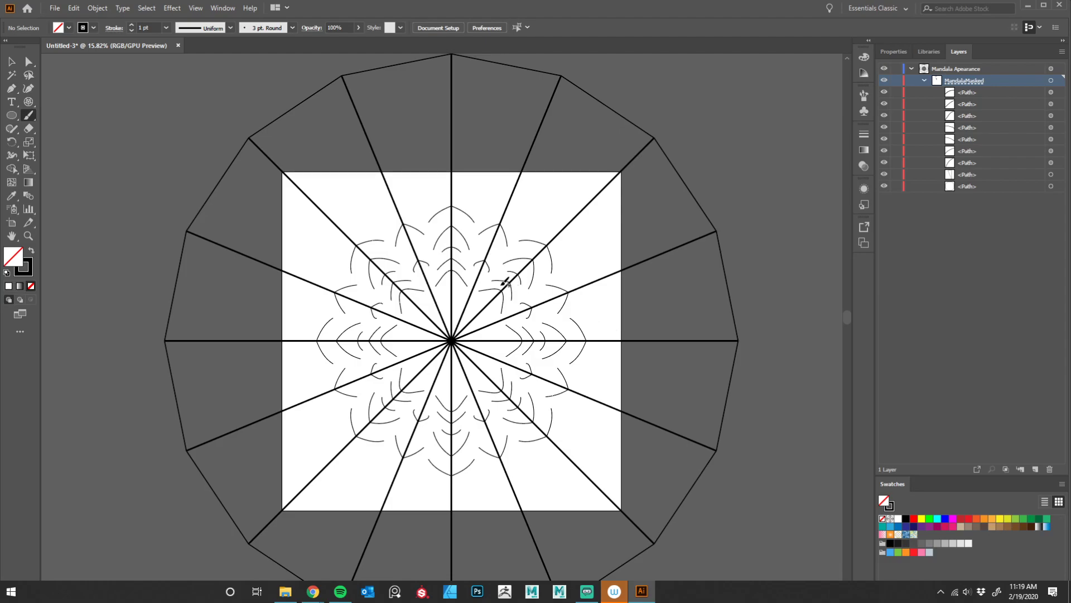
key(v)
Target the whole Mandala Apearance layer and look up the Expand Appearance command for it without applying it.
click(98, 8)
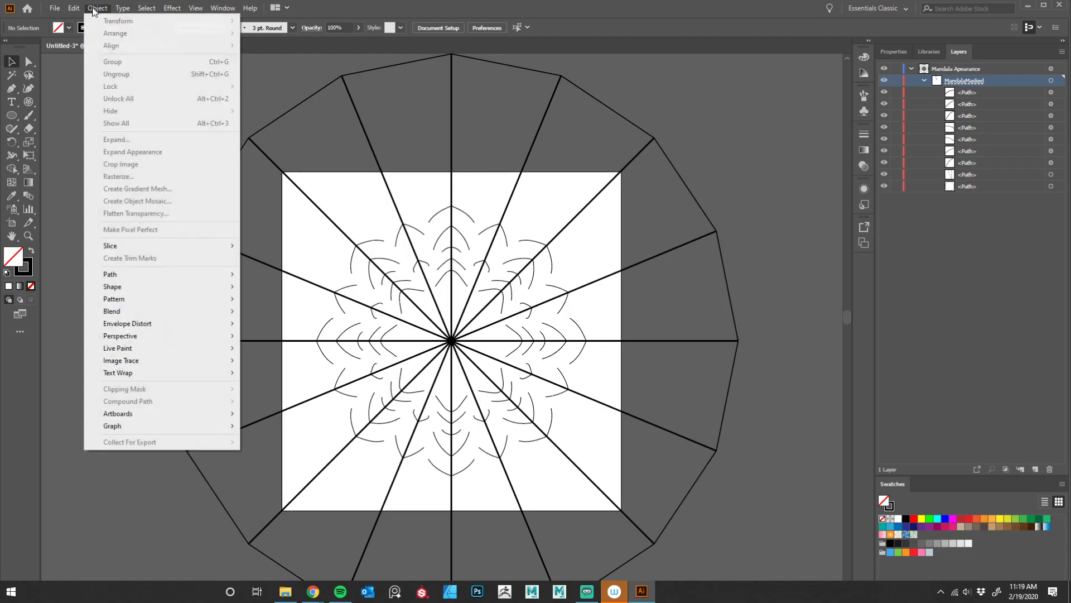
click(1050, 69)
click(1052, 69)
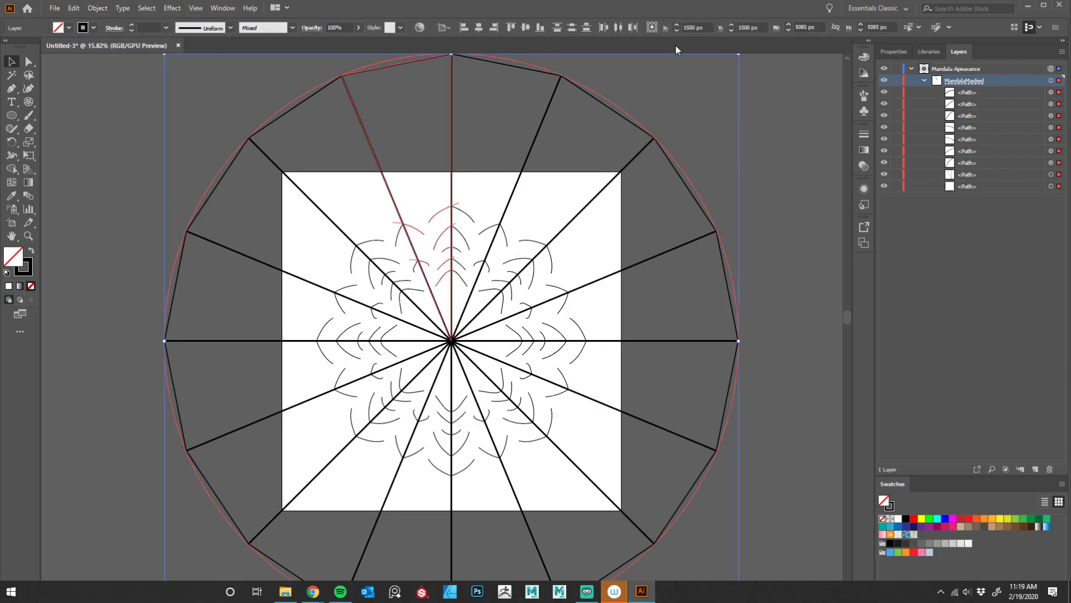
click(98, 10)
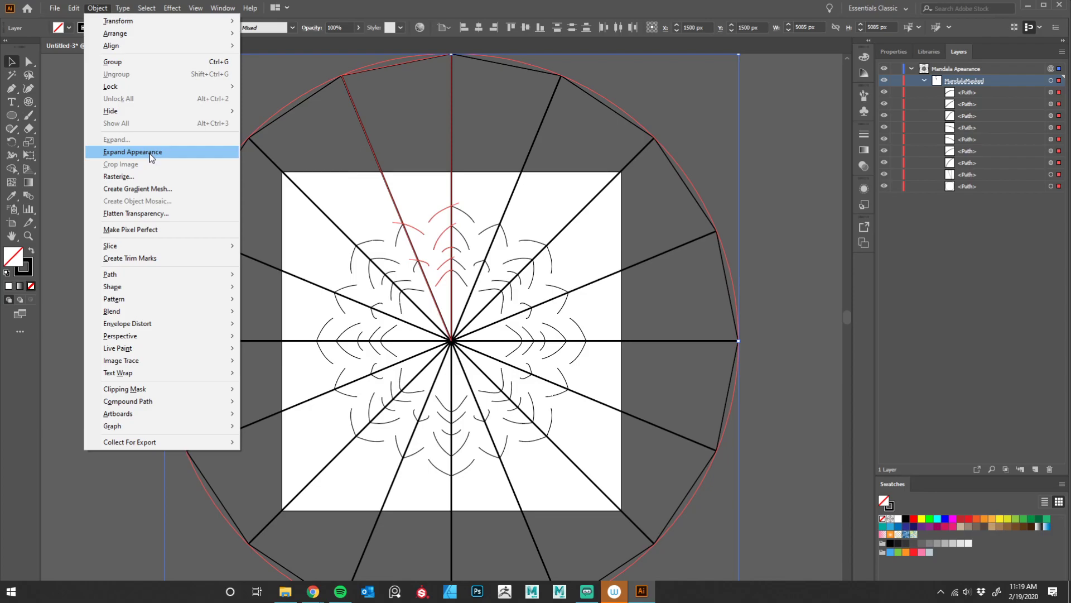
click(762, 138)
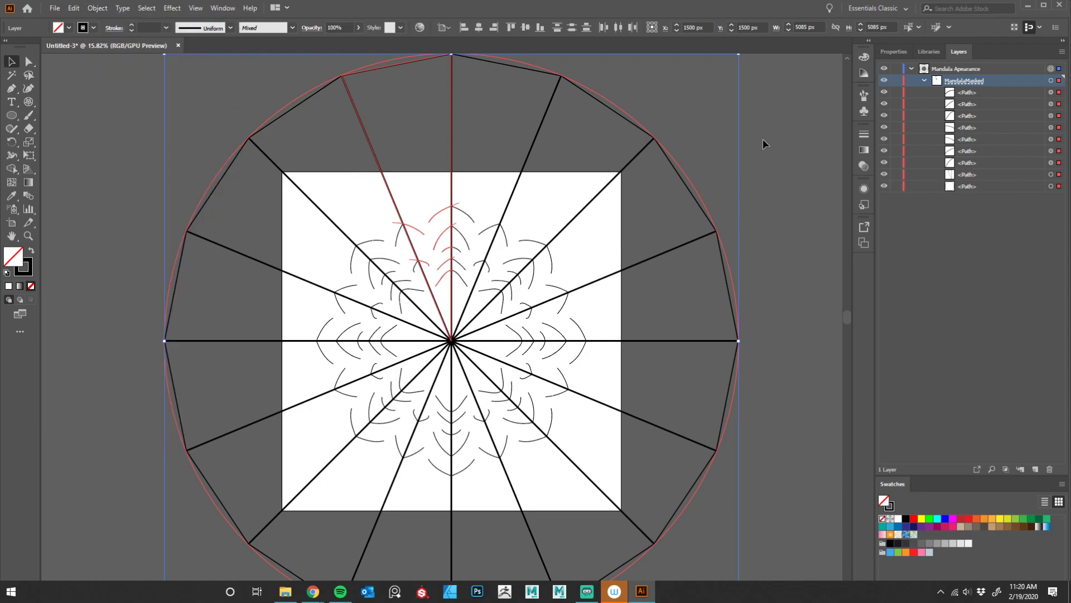
Hide the triangle and circle guide paths to preview the mandala alone, and show both again.
click(885, 175)
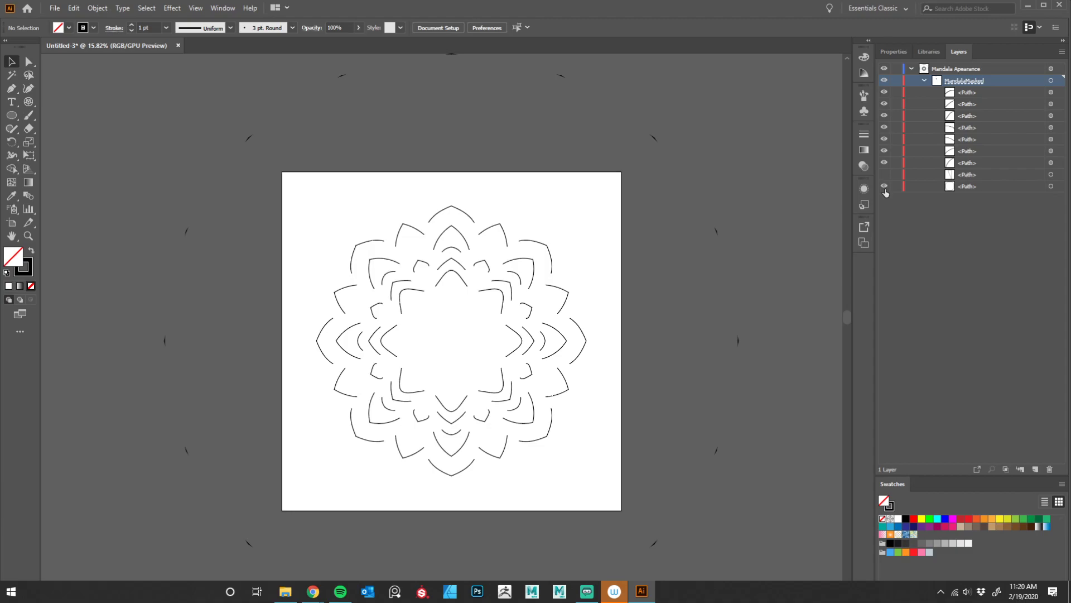
click(884, 187)
drag(884, 187, 885, 174)
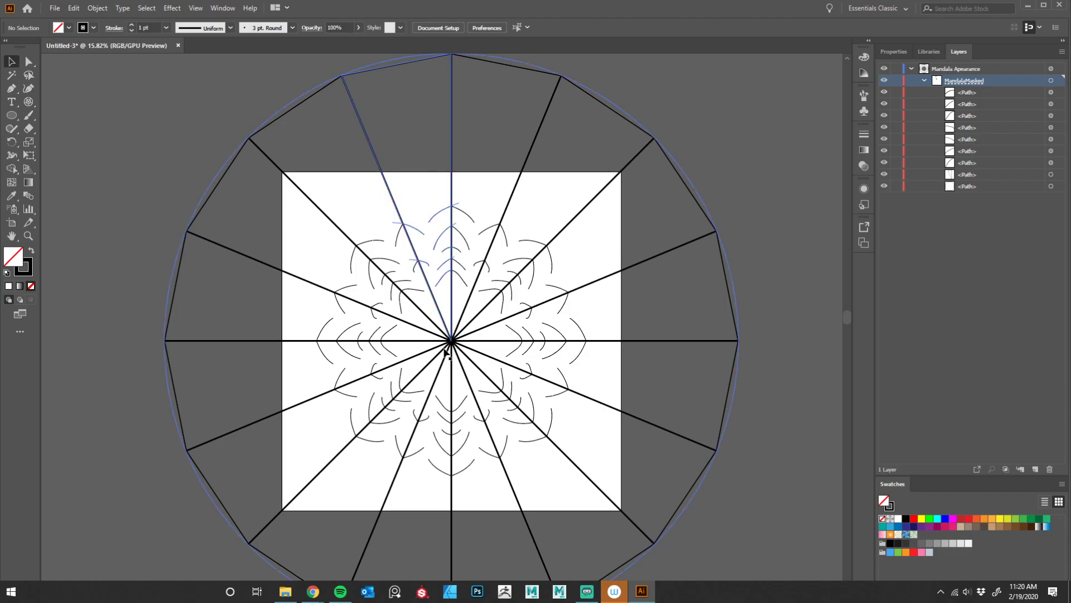
Hide the triangle and circle guide paths at the bottom of the MandalaMasked layer.
click(1029, 186)
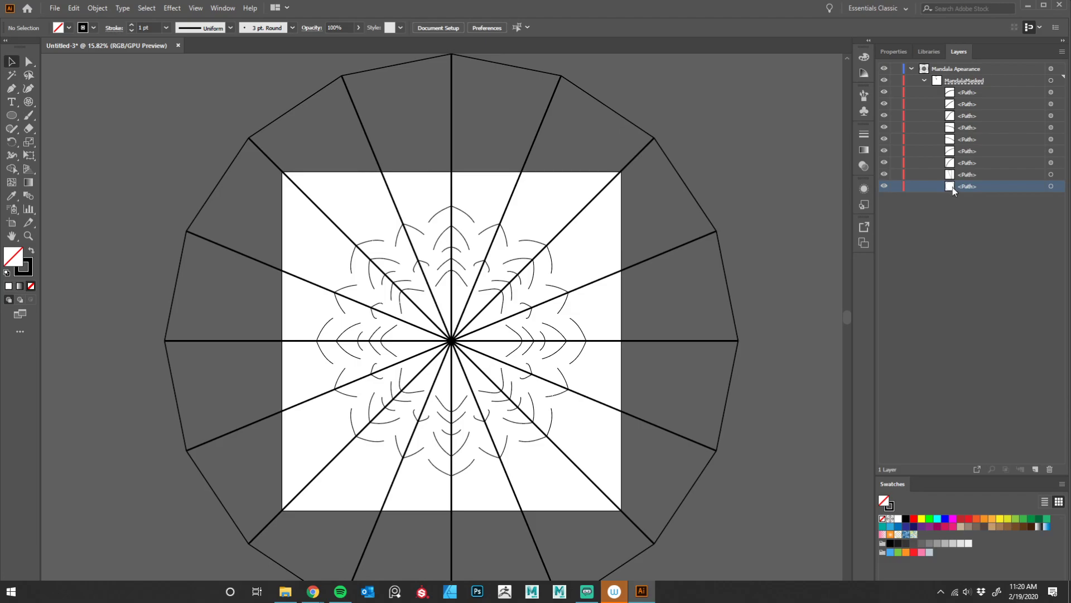
drag(884, 186, 884, 174)
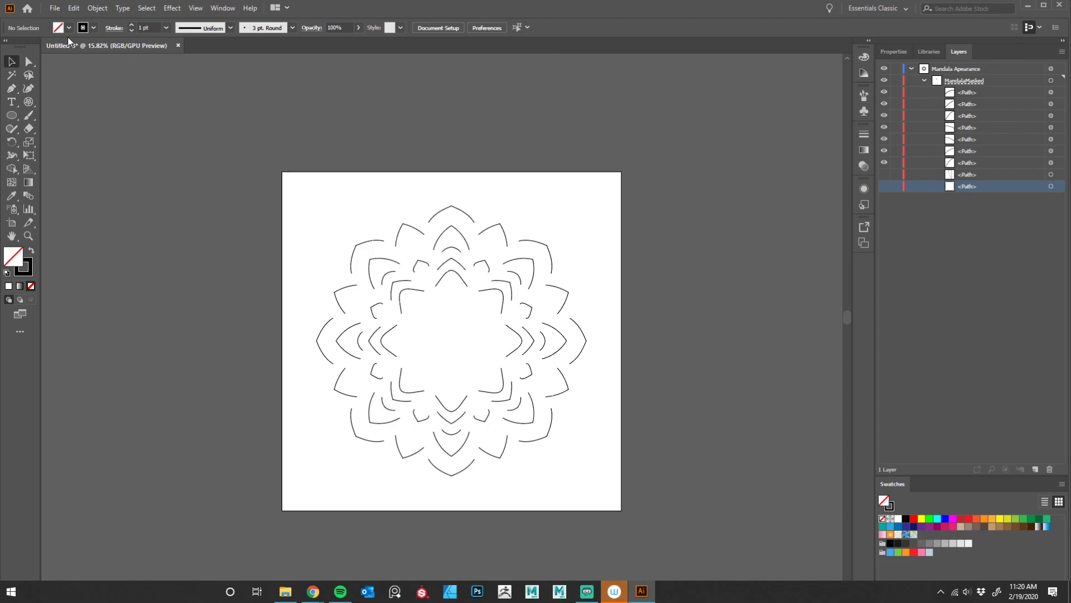
Examine the PNG format settings and anti-aliasing choices in Export for Screens, and close it without exporting the artboard.
click(56, 8)
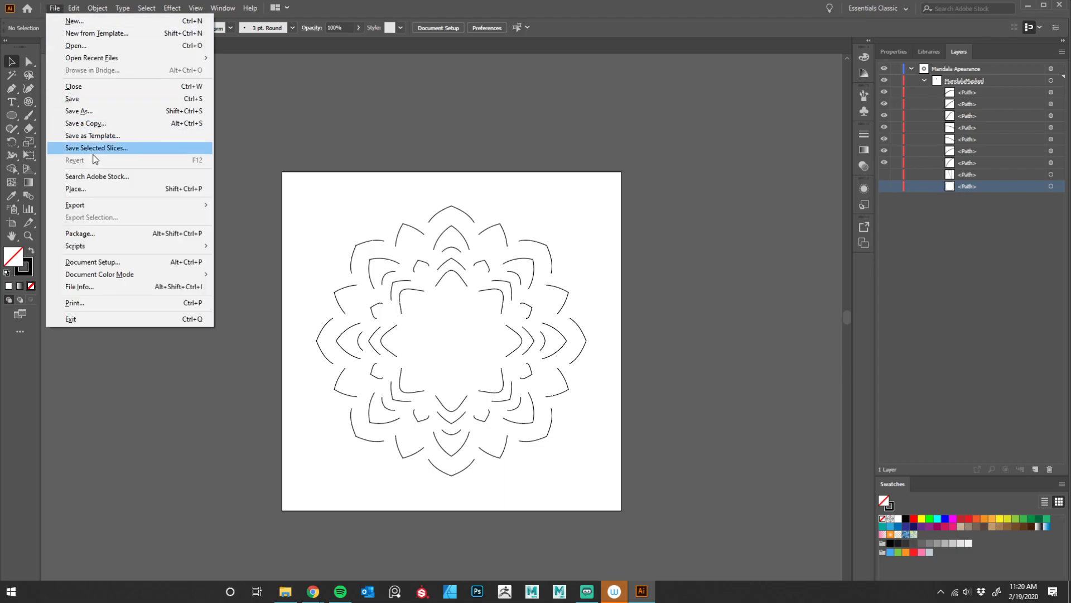
mouse_move(119, 208)
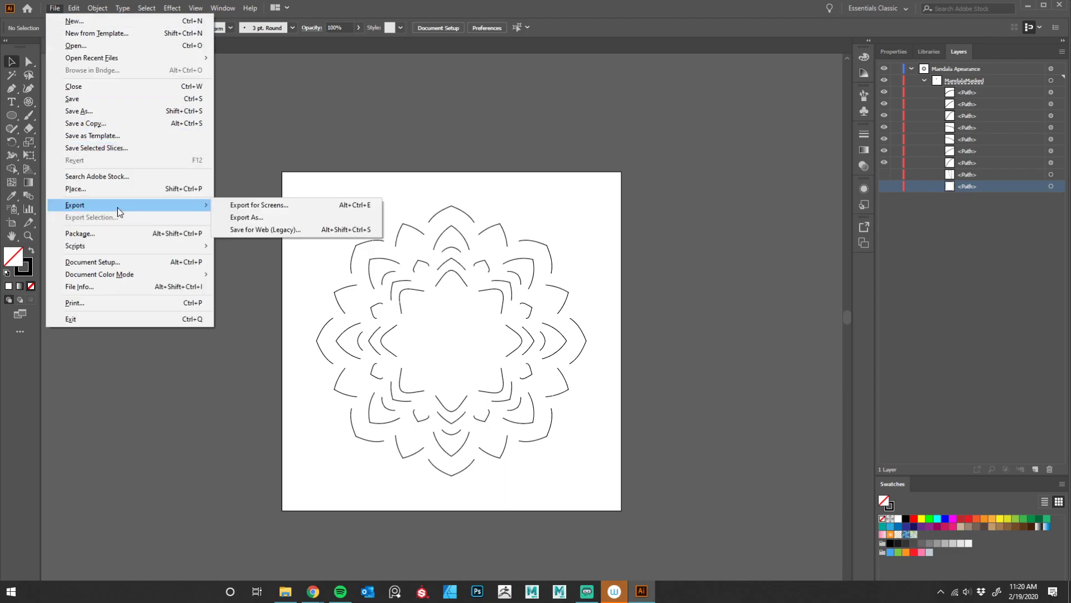
click(306, 206)
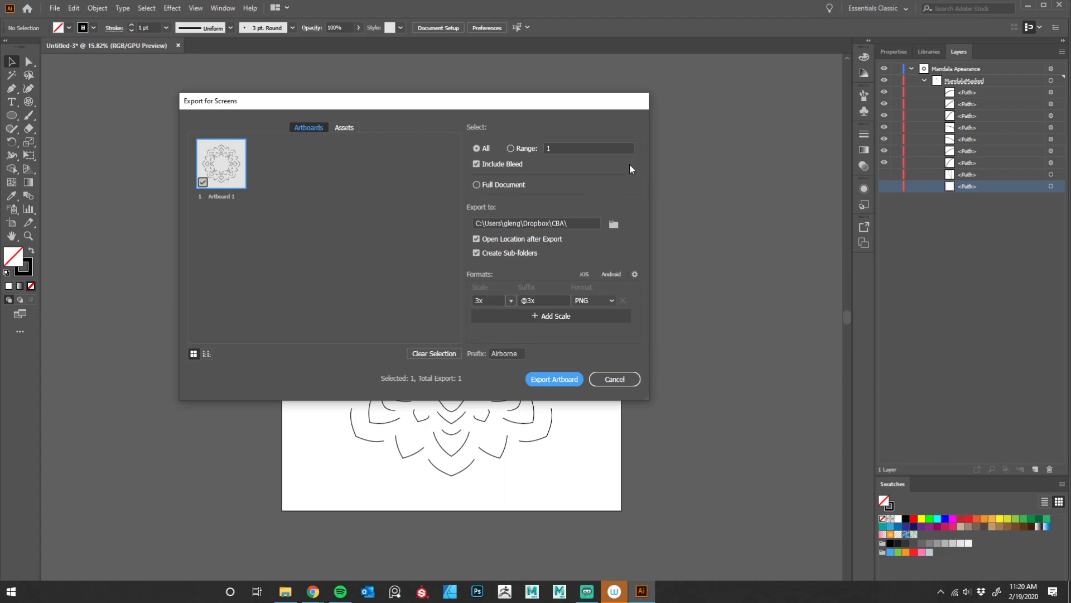
click(636, 274)
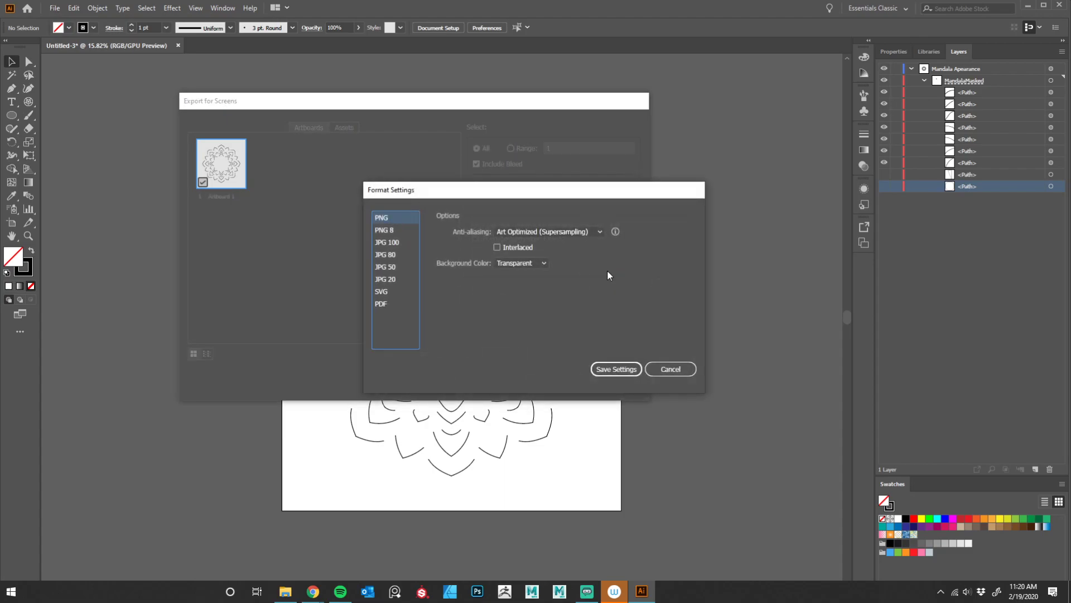
click(565, 235)
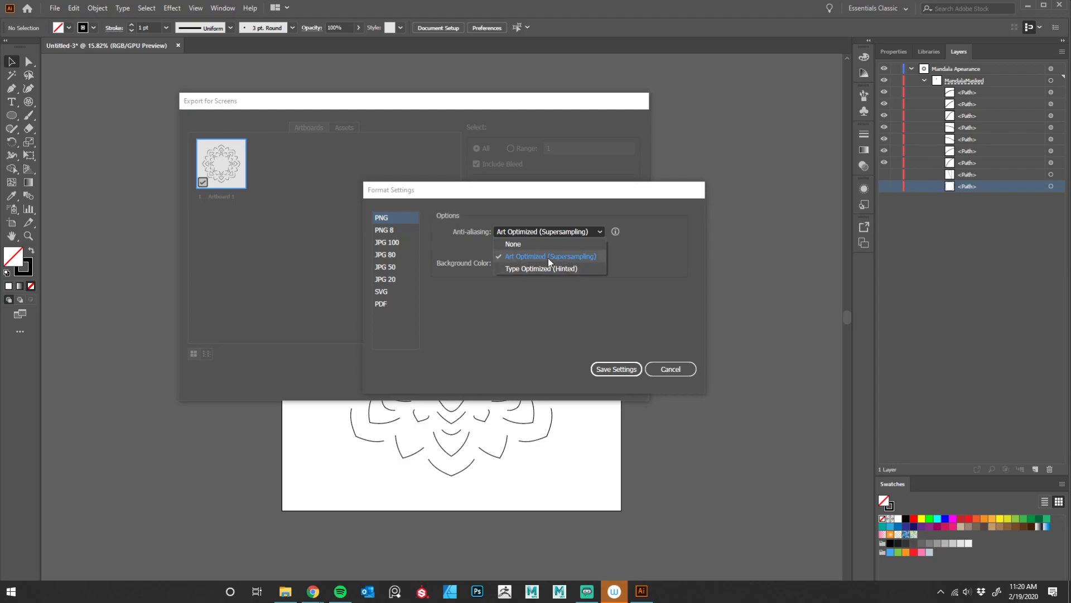
click(535, 334)
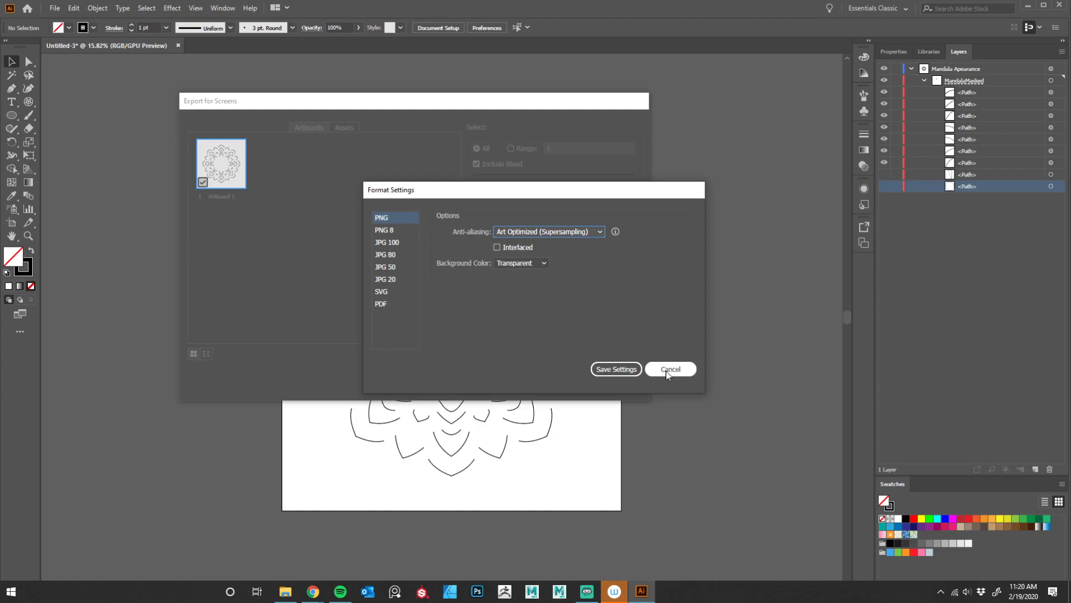
click(613, 368)
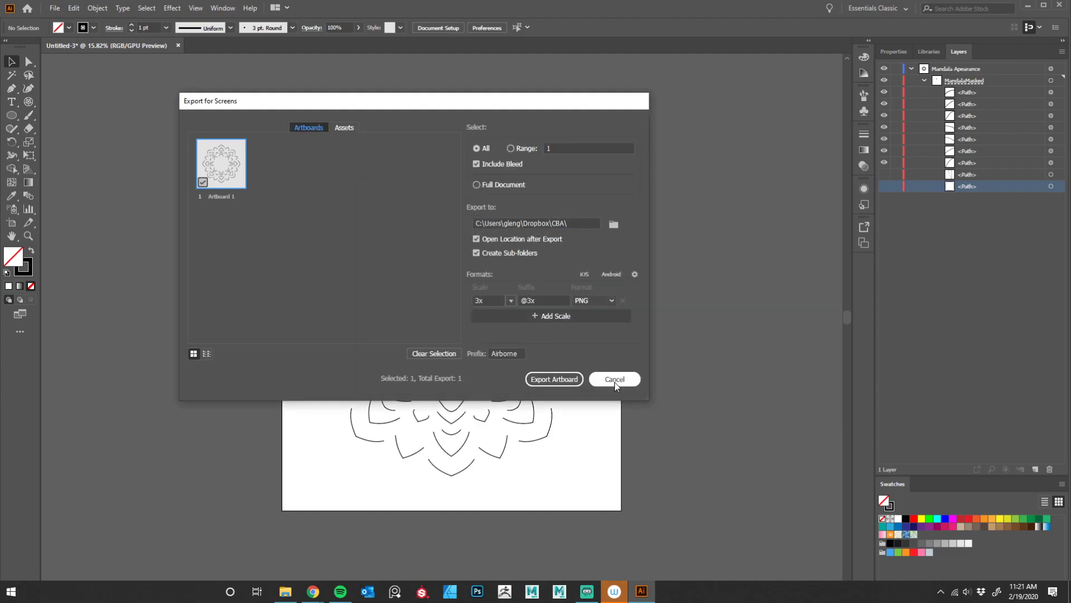
click(609, 380)
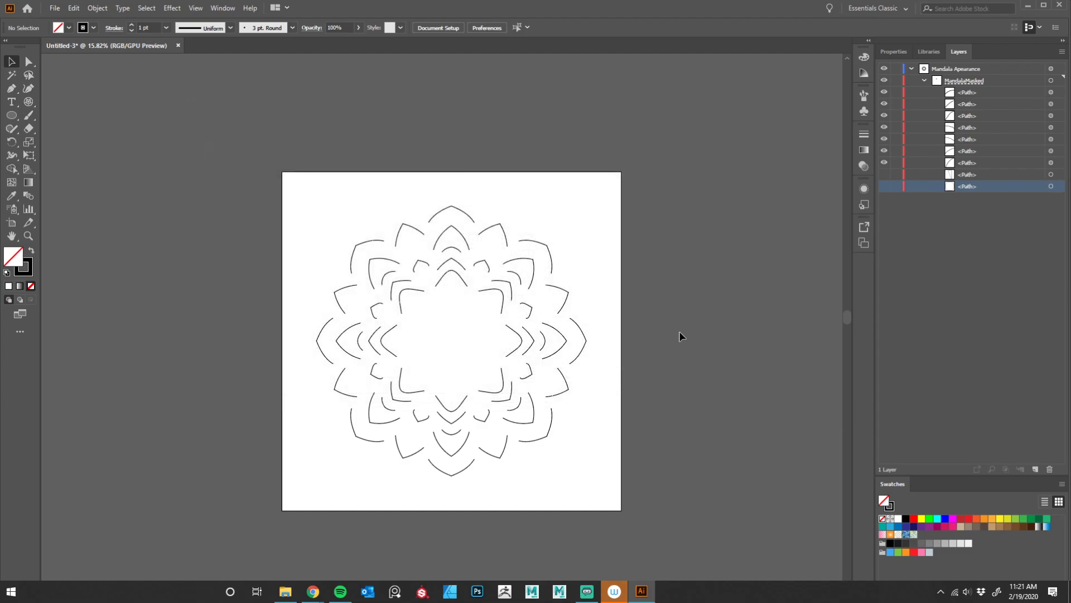